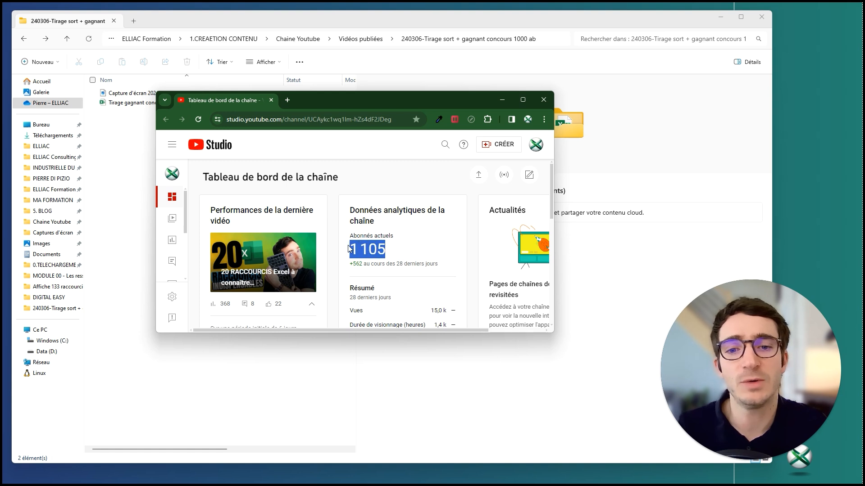
# Put away the channel dashboard and view the image Capture d'écran 2024-02-28 135640.png showing the subscriber milestone
pyautogui.click(502, 99)
pyautogui.click(217, 93)
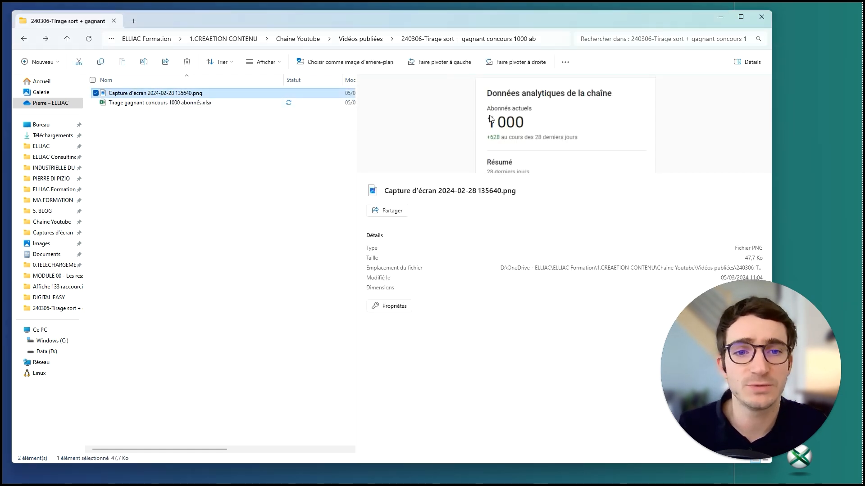
pyautogui.doubleClick(256, 96)
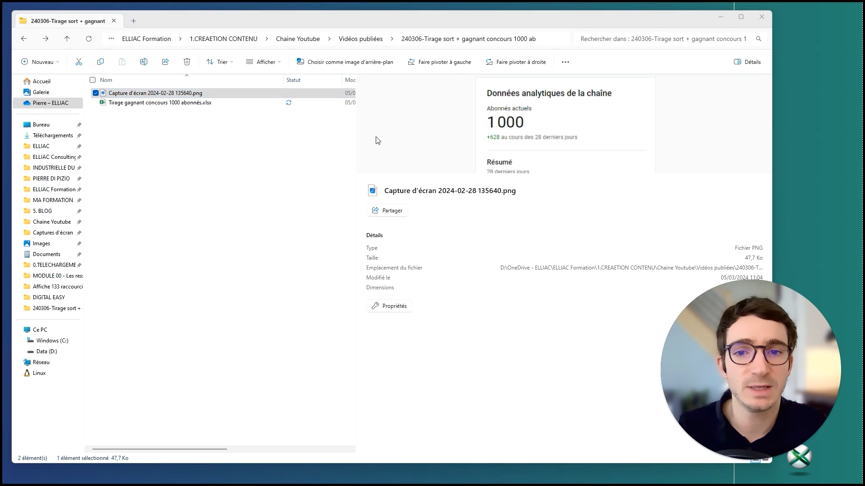
pyautogui.moveTo(521, 113); pyautogui.dragTo(576, 110)
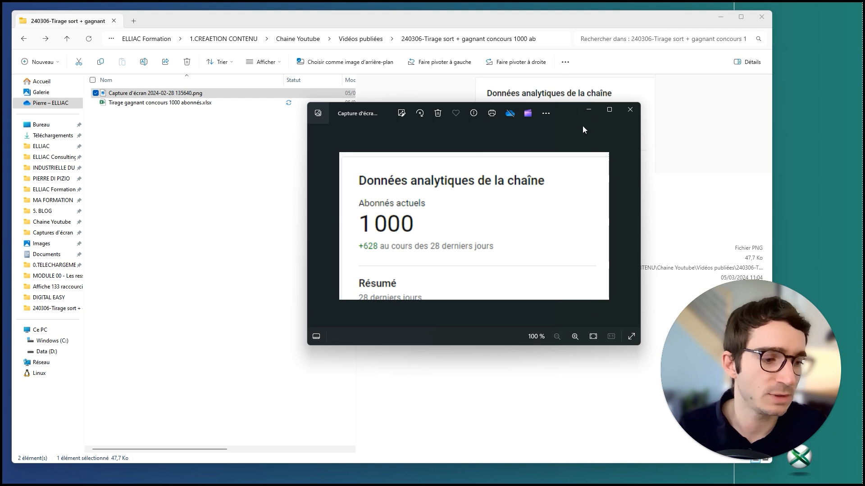
pyautogui.click(588, 109)
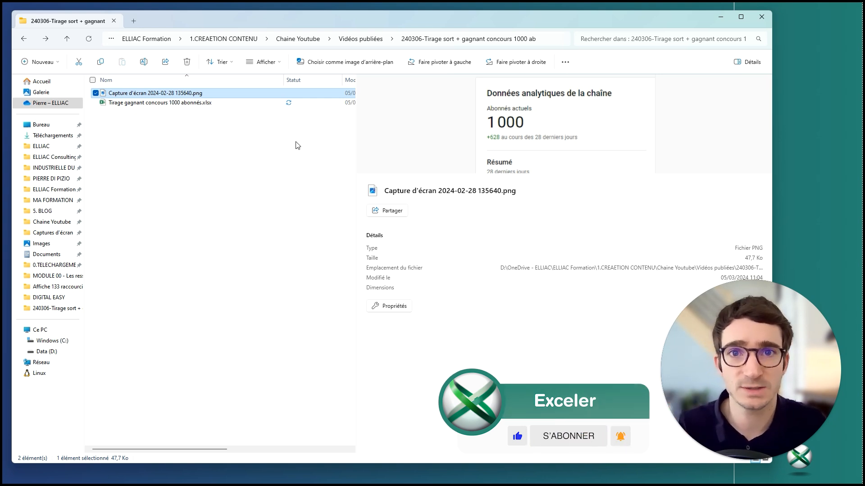
# Open the workbook Tirage gagnant concours 1000 abonnés.xlsx and check how many e-mail addresses B3:B118 holds
pyautogui.click(195, 125)
pyautogui.click(192, 105)
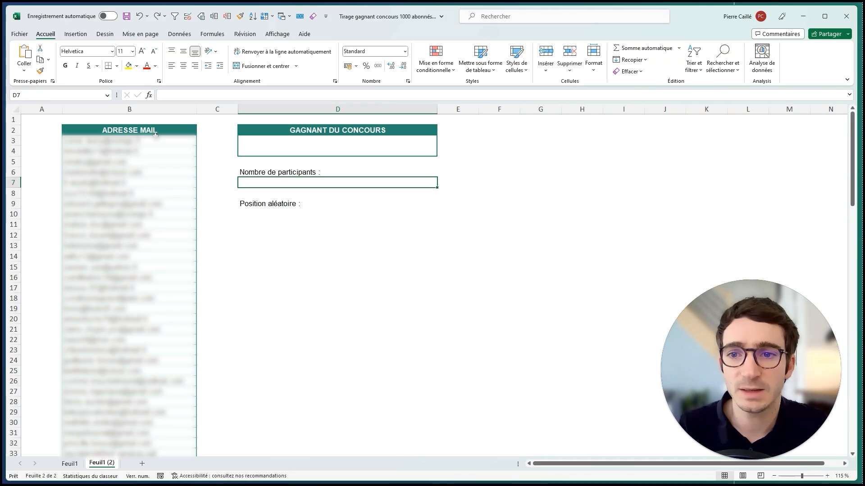
pyautogui.click(135, 109)
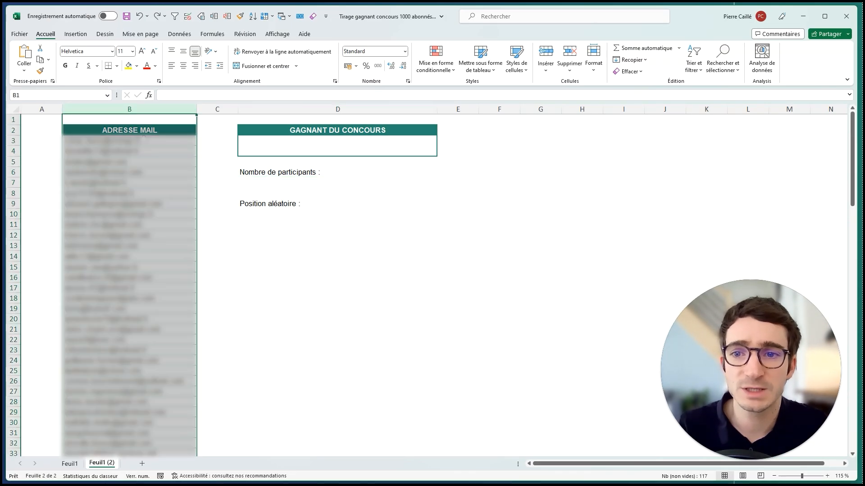
pyautogui.moveTo(144, 141); pyautogui.dragTo(197, 405)
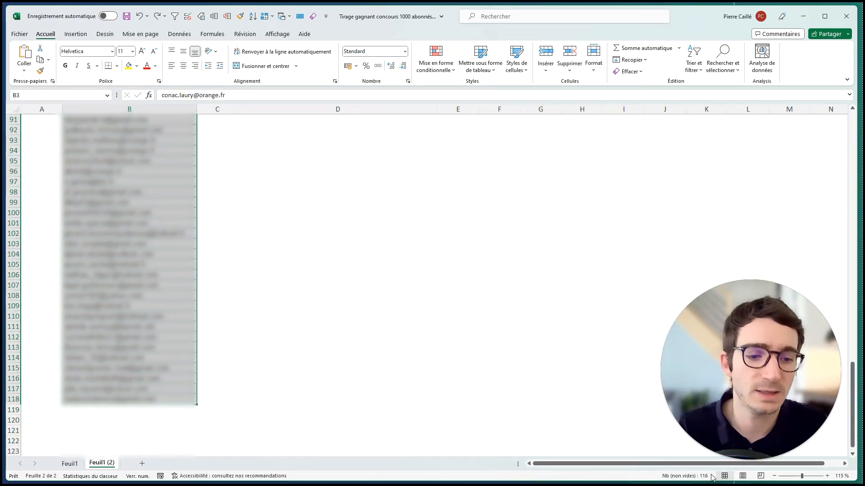
pyautogui.click(177, 202)
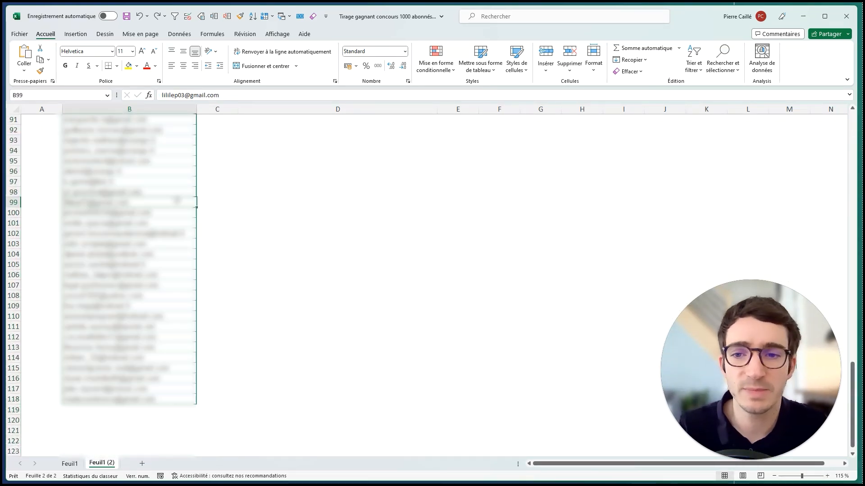
pyautogui.scroll(20, 177, 201)
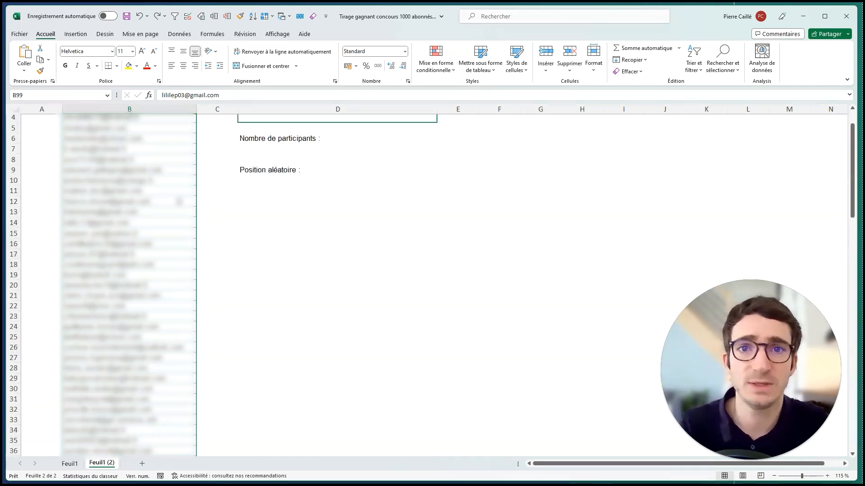
pyautogui.scroll(1, 179, 201)
# Count the non-empty cells of column B in D7, under Nombre de participants, with =NBVAL(B:B)
pyautogui.click(286, 173)
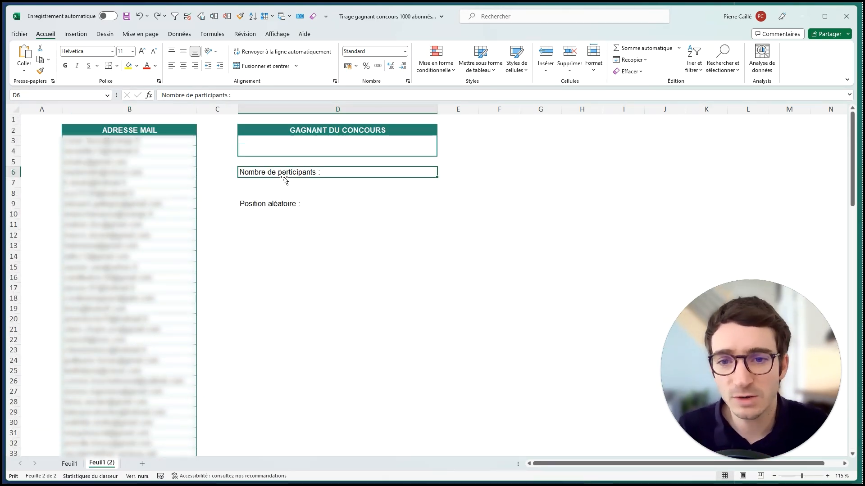
pyautogui.click(282, 180)
pyautogui.click(362, 144)
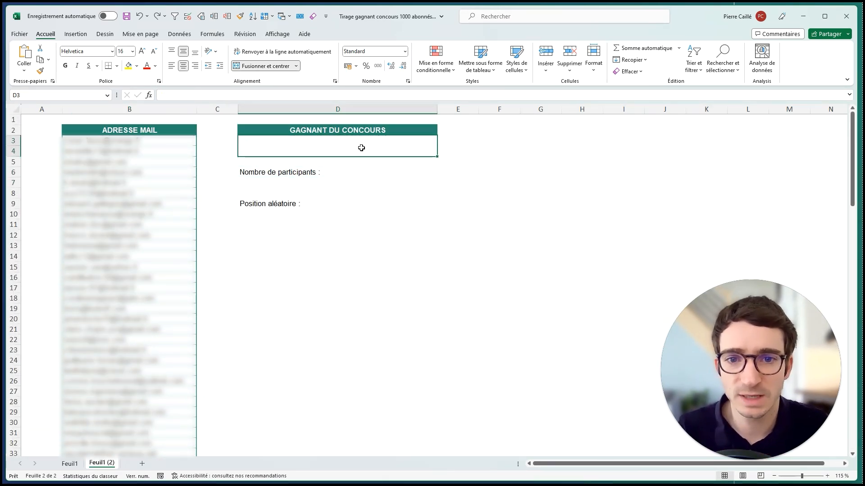
pyautogui.click(266, 184)
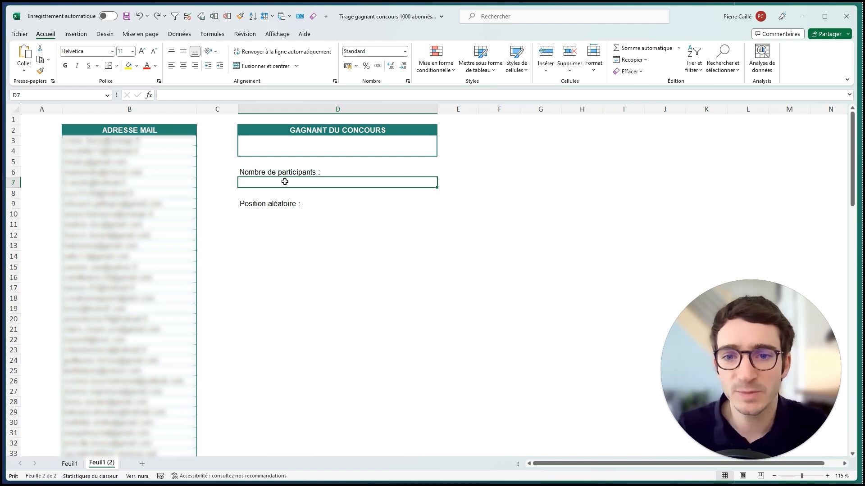
pyautogui.doubleClick(360, 185)
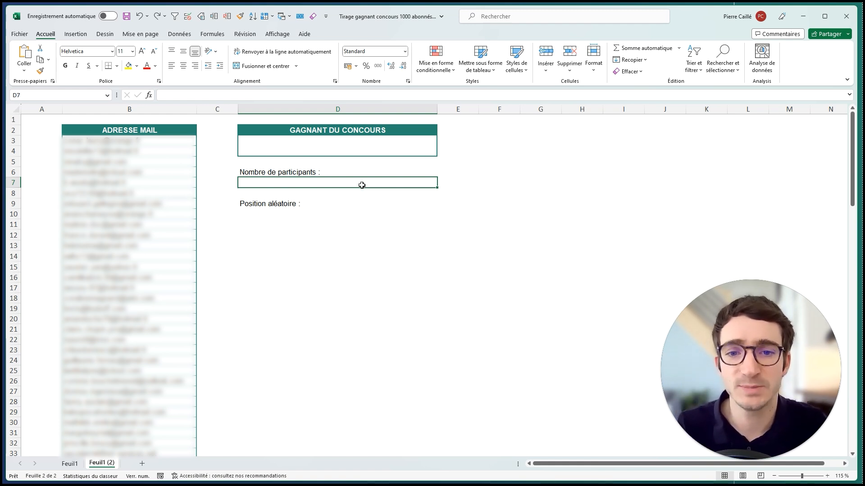
pyautogui.write('=N')
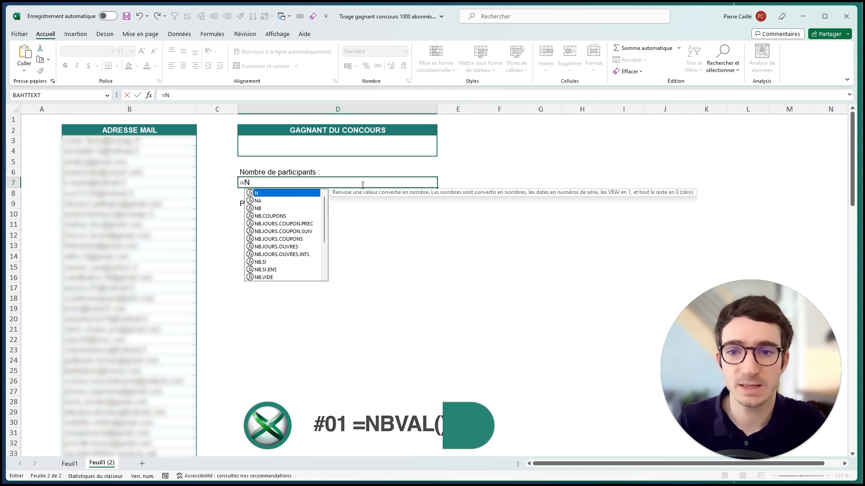
pyautogui.write('BV')
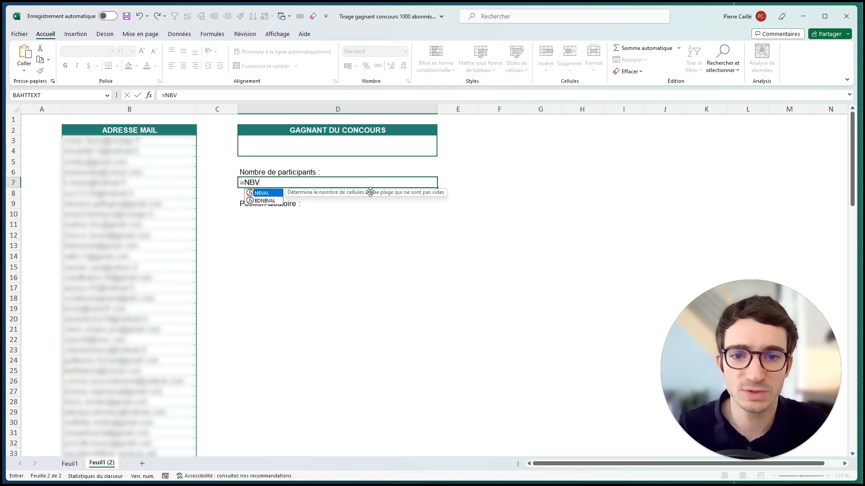
pyautogui.press('Tab')
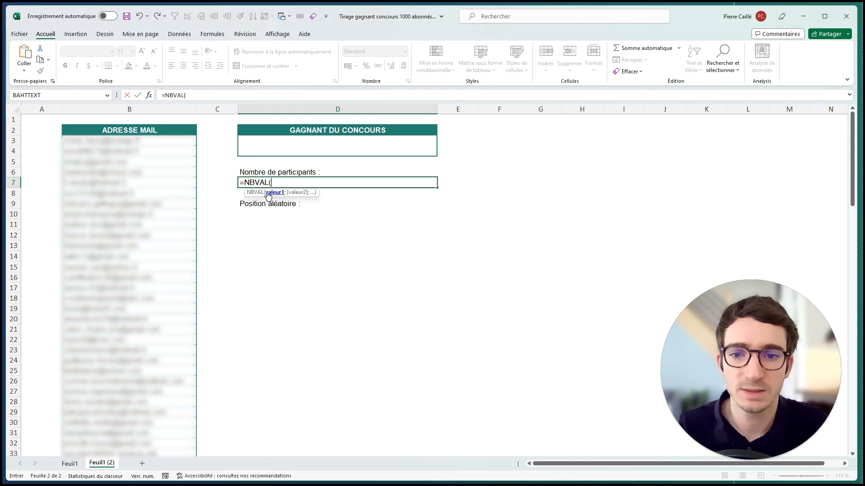
pyautogui.click(136, 104)
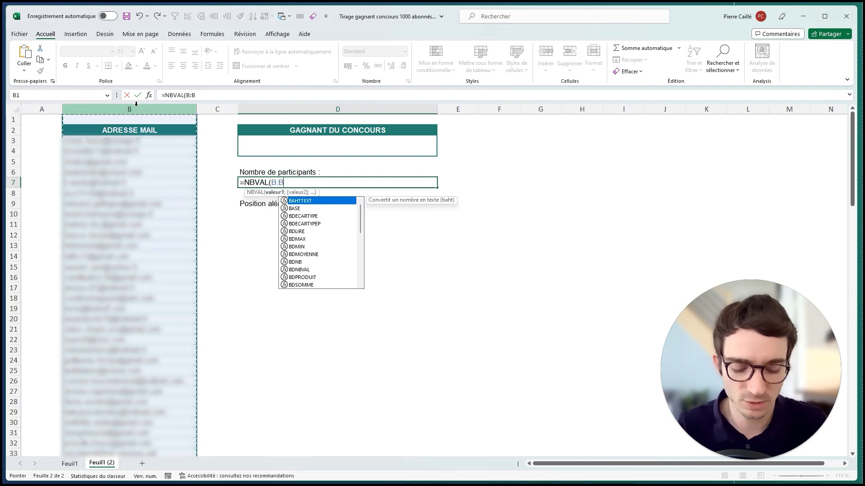
pyautogui.write(')')
pyautogui.press('Return')
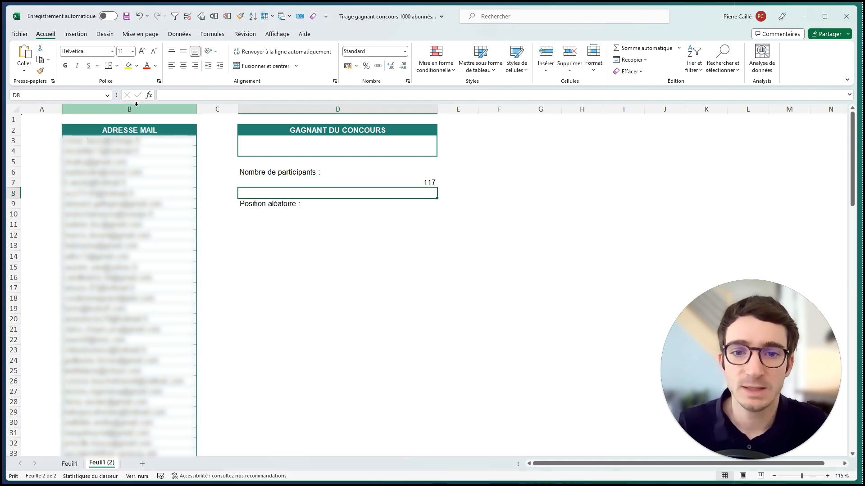
# Centre the contents of column D horizontally
pyautogui.click(333, 109)
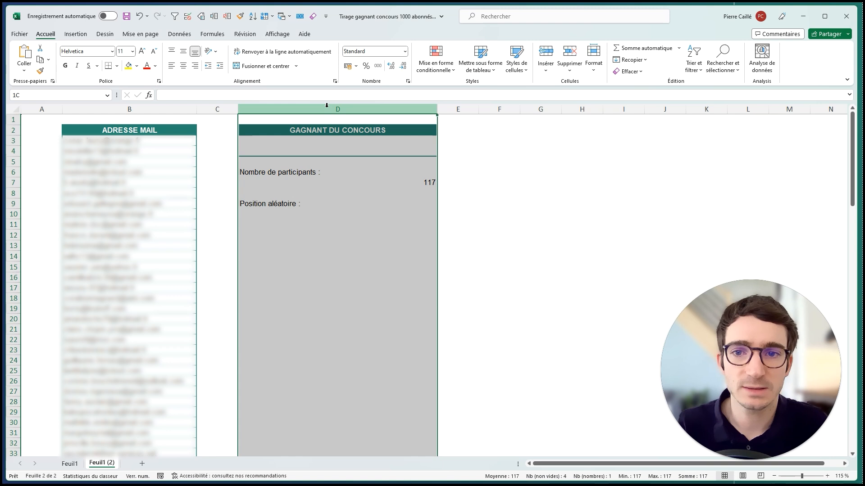
pyautogui.click(183, 66)
pyautogui.click(326, 184)
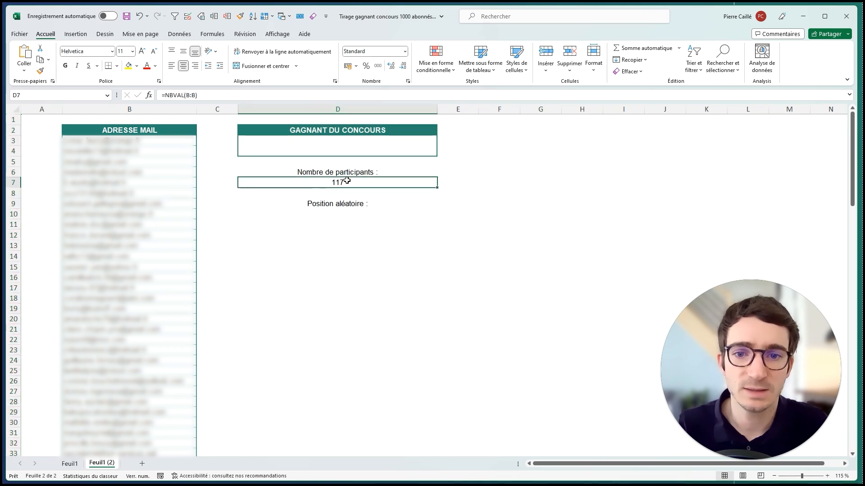
# Clear the ADRESSE MAIL header in B2 to test its effect on the participant count, and undo the deletion
pyautogui.click(145, 131)
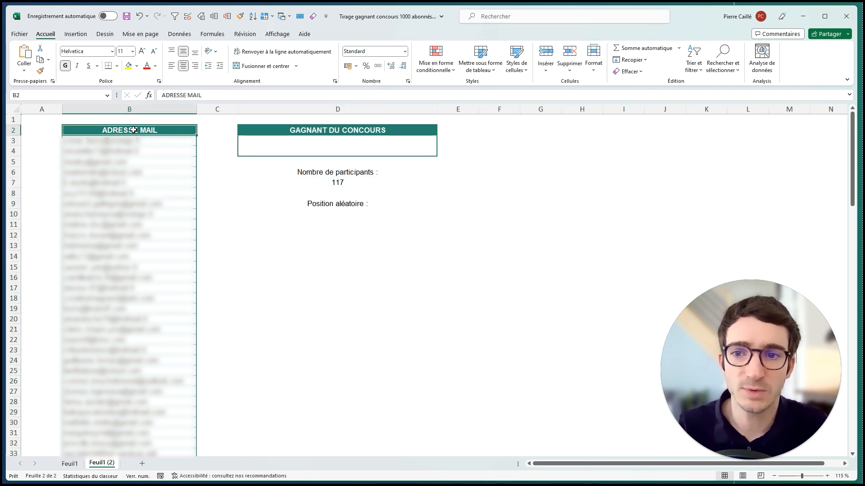
pyautogui.press('Delete')
pyautogui.press('Return')
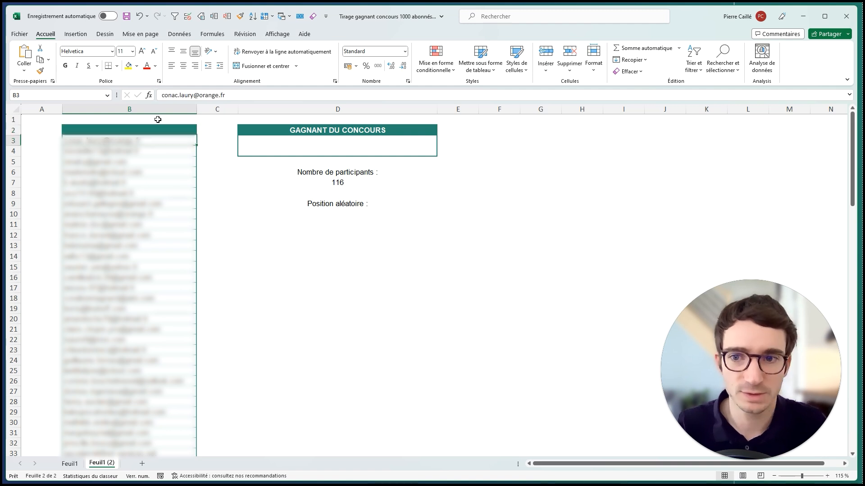
pyautogui.hotkey('ctrl', 'z')
# Exclude the header from the participant count by changing the D7 formula to =NBVAL(B:B)-1
pyautogui.doubleClick(347, 184)
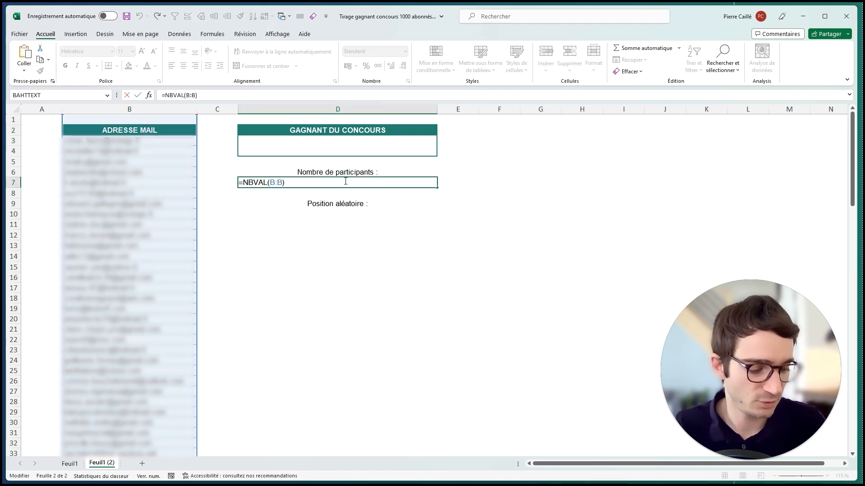
pyautogui.press('Return')
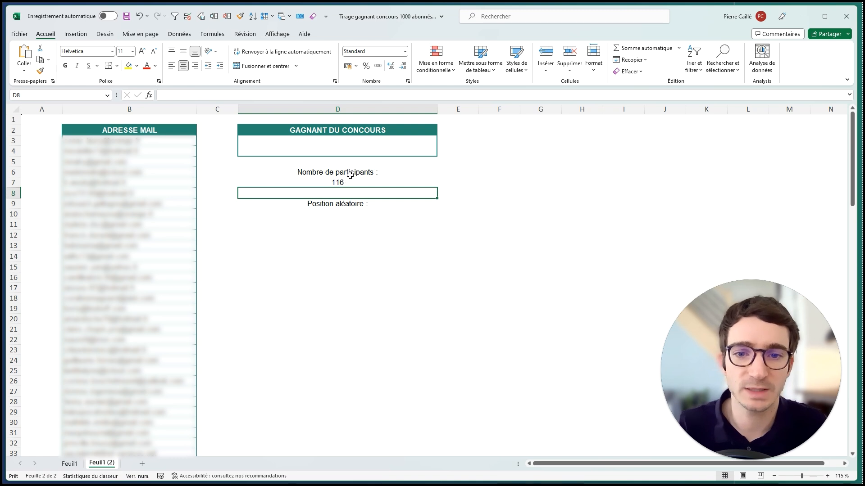
pyautogui.click(347, 184)
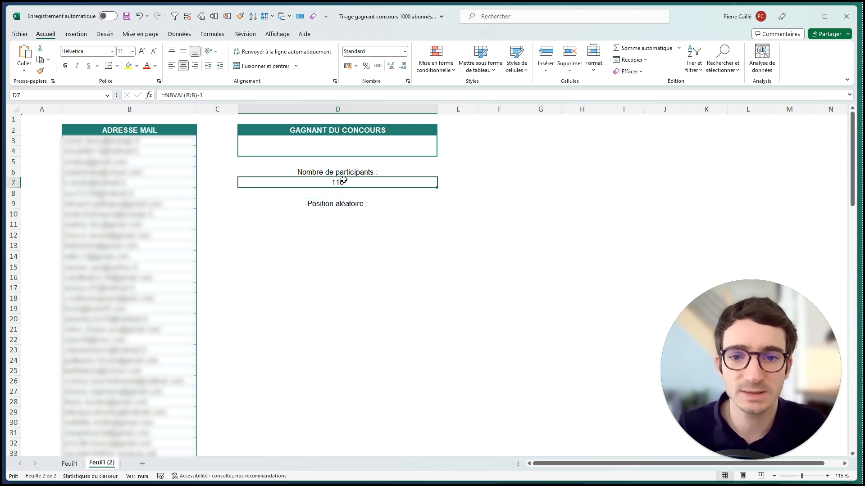
# Enter the test text Wccwxc in B1 to check its effect on the participant count, and delete it
pyautogui.click(132, 121)
pyautogui.write('Wccwxc')
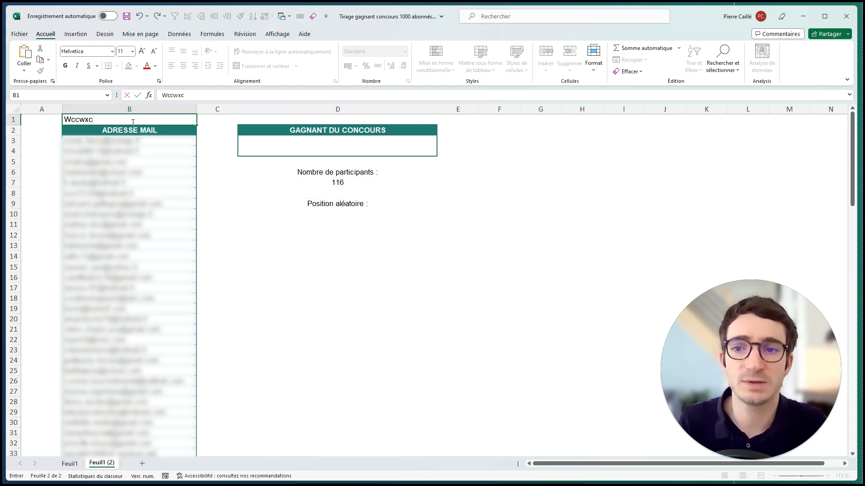
pyautogui.press('Return')
pyautogui.click(131, 123)
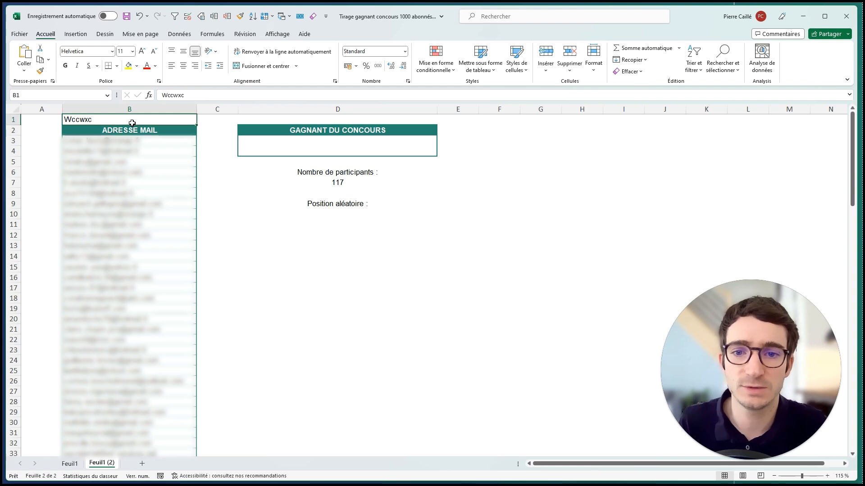
pyautogui.press('Delete')
# Generate a random position in D10, under Position aléatoire, with =ALEA.ENTRE.BORNES(1;D7)
pyautogui.click(333, 214)
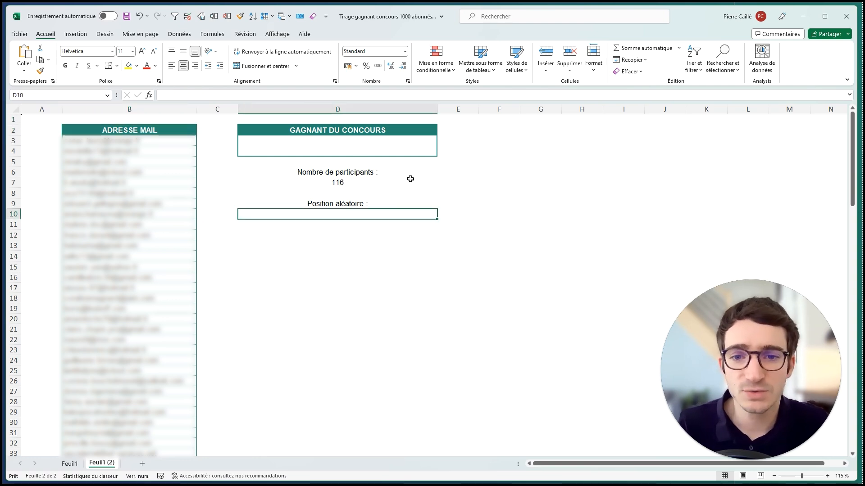
pyautogui.doubleClick(367, 213)
pyautogui.write('=ALE')
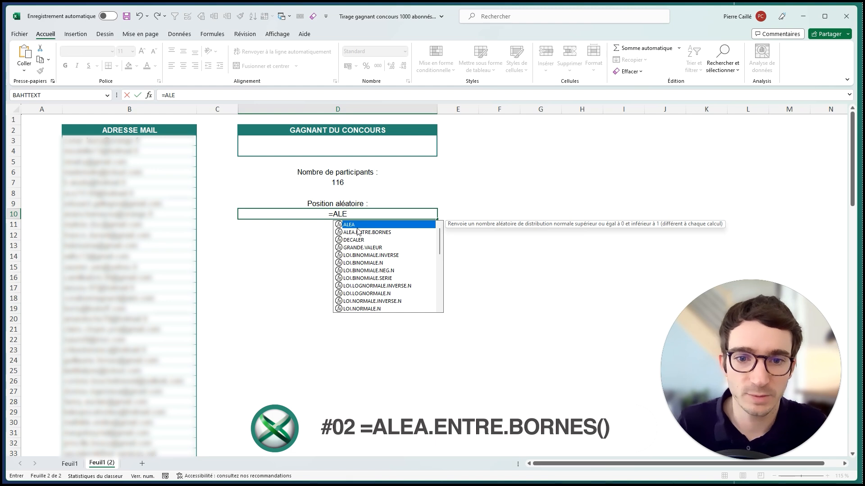
pyautogui.click(358, 232)
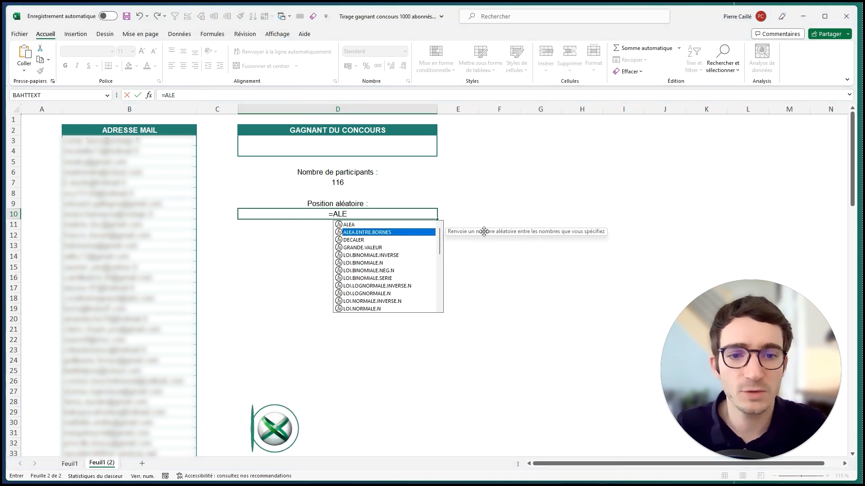
pyautogui.doubleClick(398, 231)
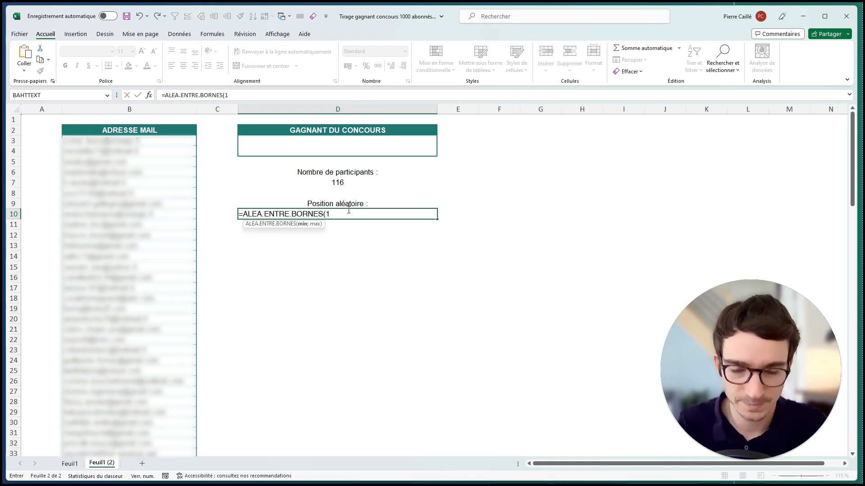
pyautogui.write(';')
pyautogui.click(344, 183)
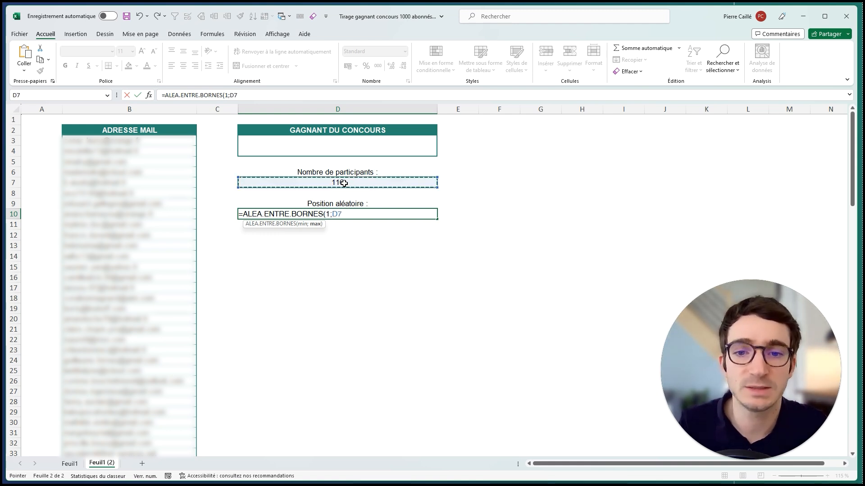
pyautogui.press('Return')
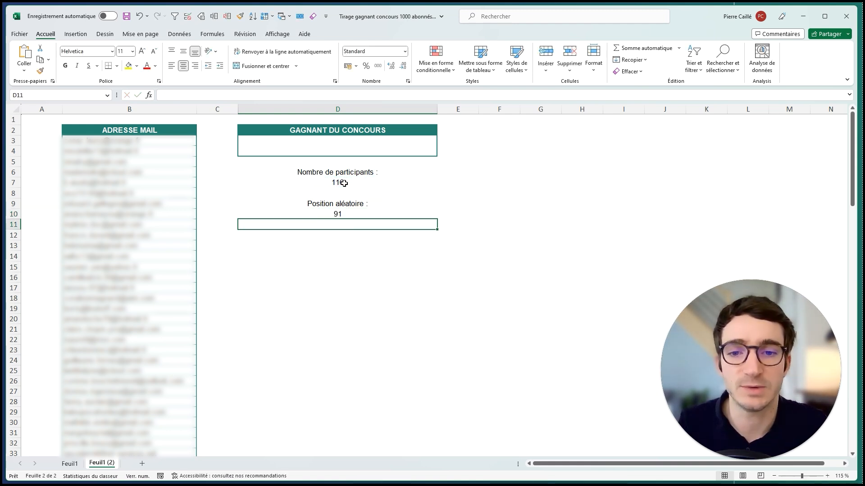
# Recalculate the formulas to draw a new random position in D10
pyautogui.click(339, 214)
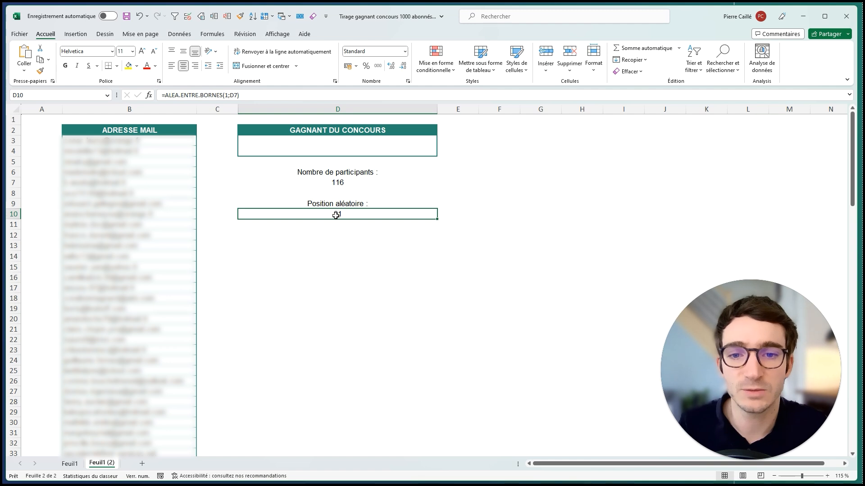
pyautogui.click(213, 33)
pyautogui.click(657, 56)
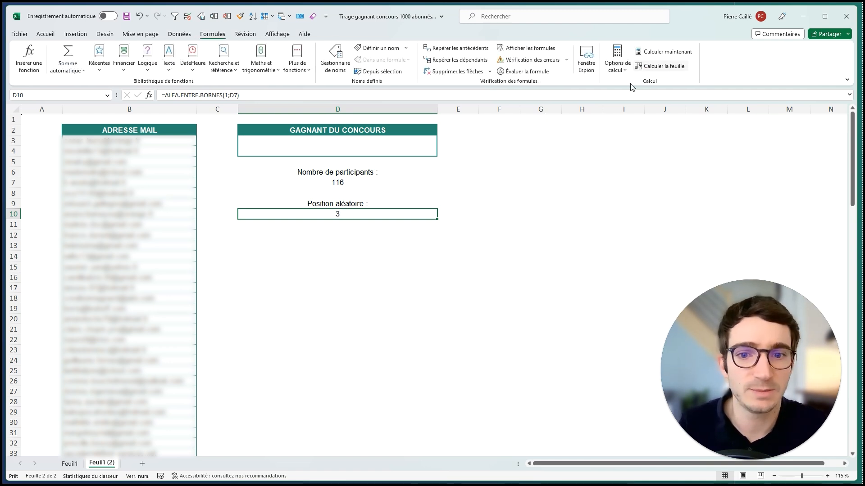
# Recalculate the sheet several times to test how the random position in D10 is redrawn
pyautogui.click(651, 56)
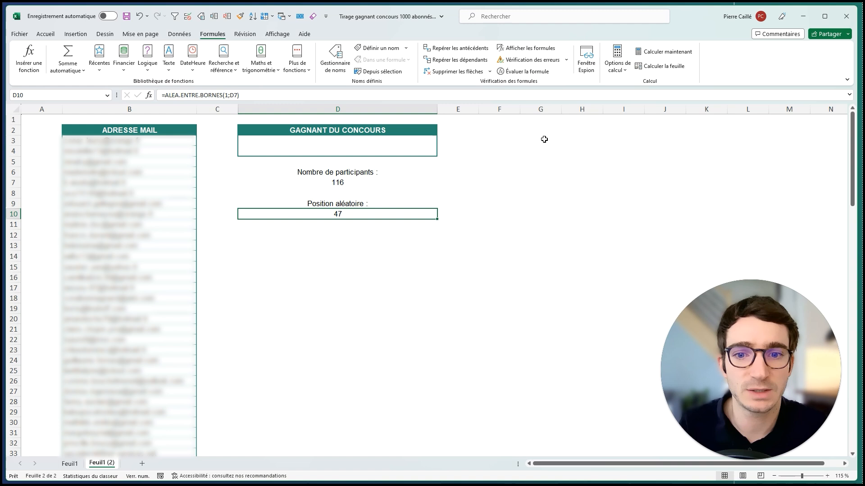
pyautogui.doubleClick(408, 193)
pyautogui.press('Return')
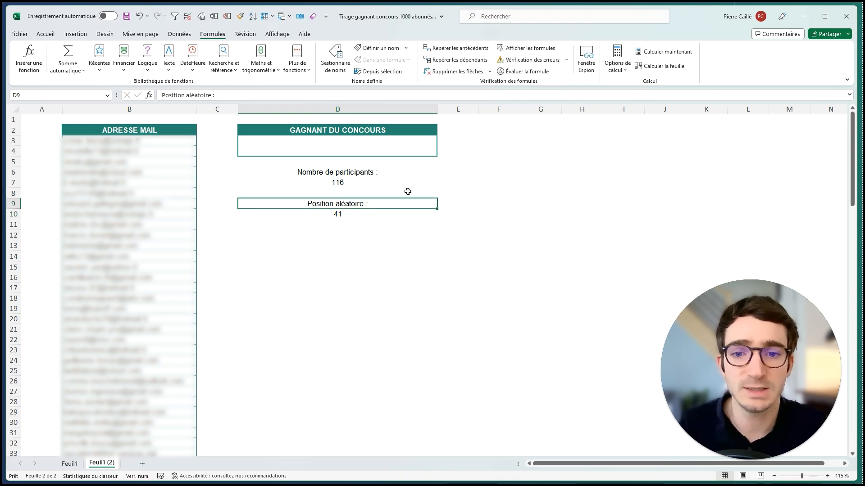
pyautogui.click(367, 217)
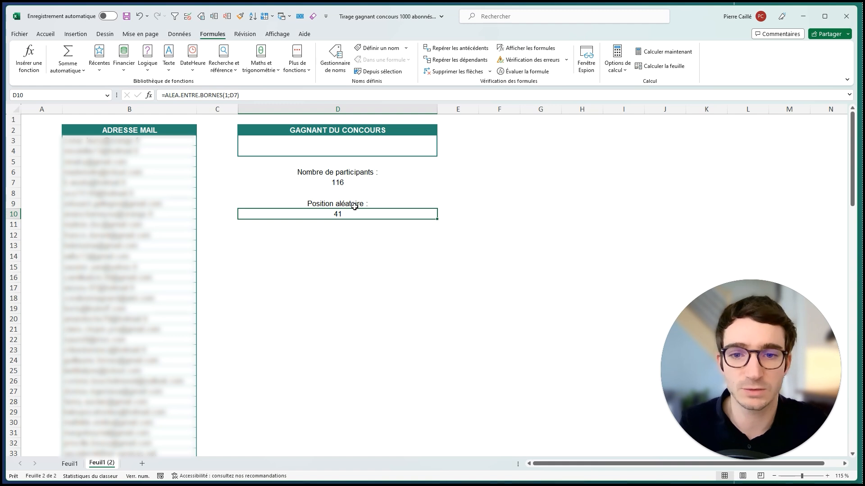
pyautogui.press('F9')
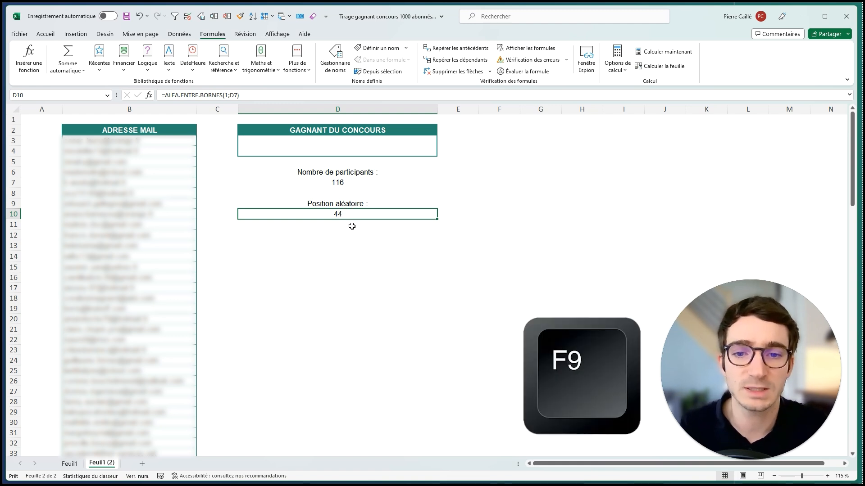
pyautogui.press('F9')
pyautogui.press('F9')
pyautogui.click(352, 245)
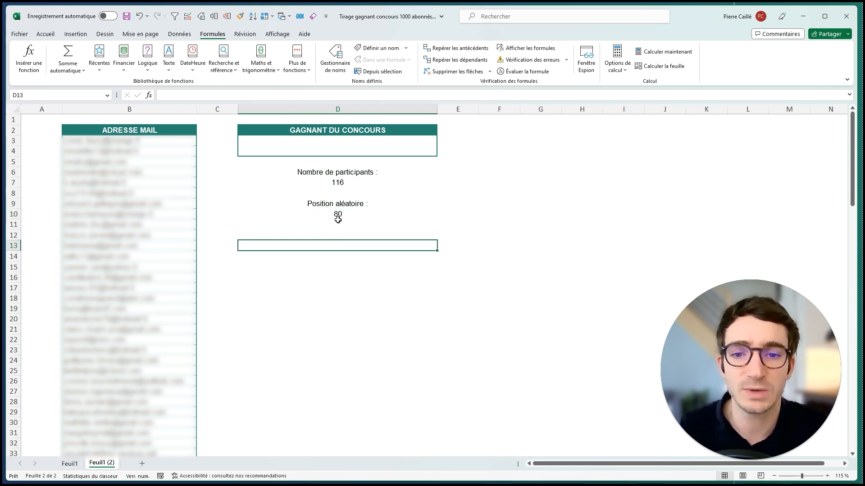
pyautogui.click(338, 218)
pyautogui.click(318, 256)
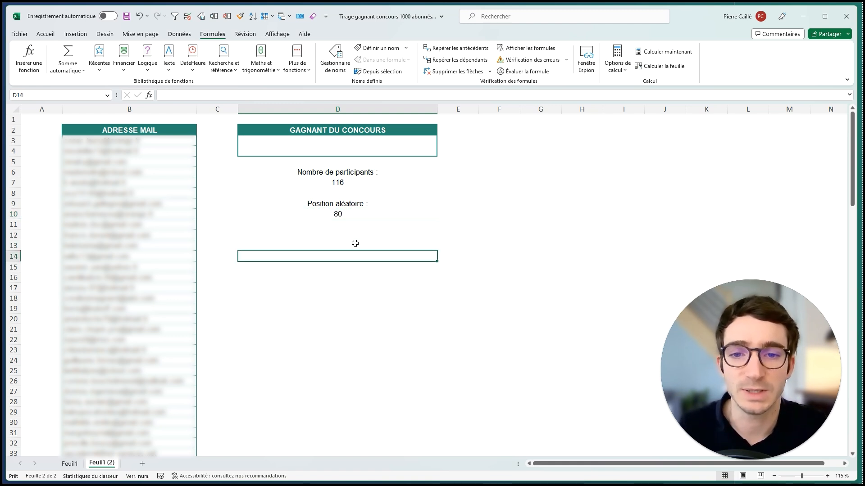
# Return the winner's e-mail address under GAGNANT DU CONCOURS in D3 with =INDEX(B:B;D10+2)
pyautogui.click(373, 146)
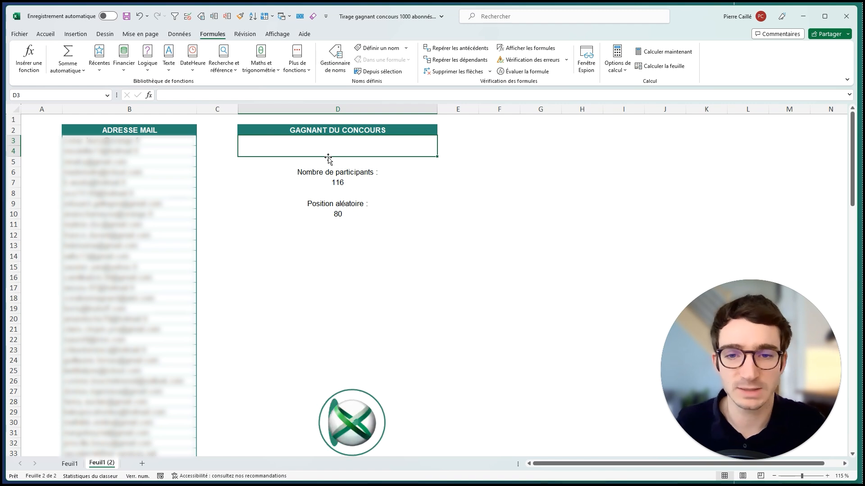
pyautogui.write('=')
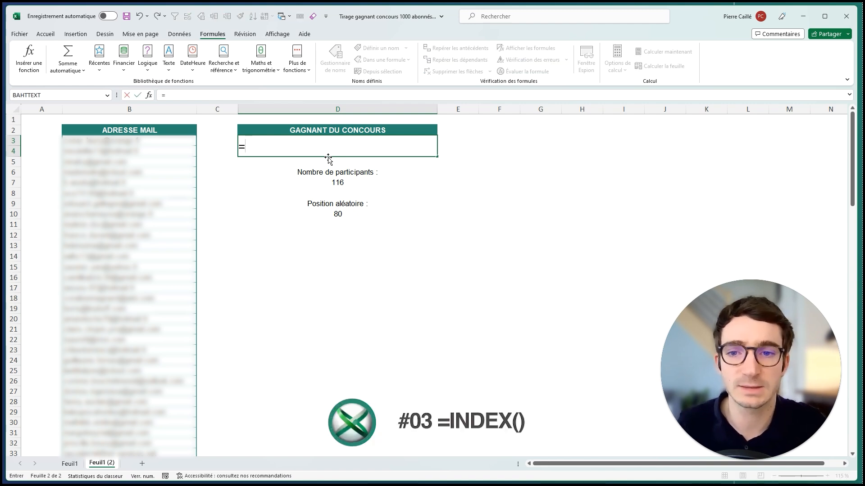
pyautogui.write('IND')
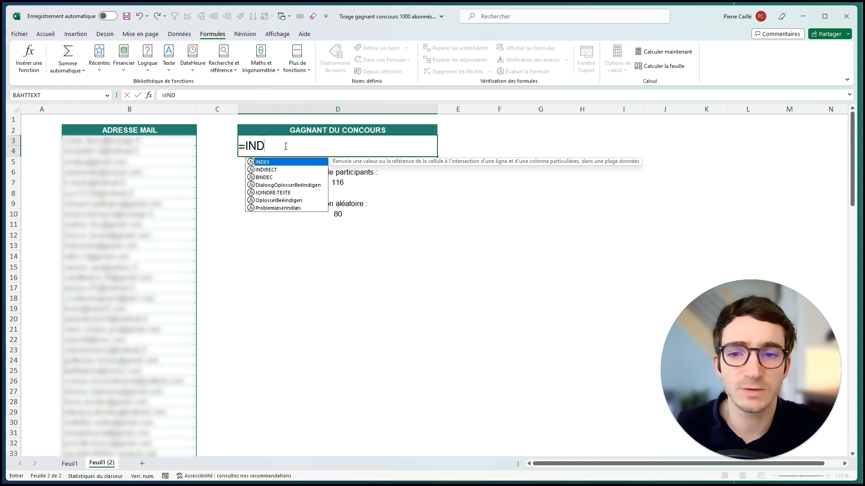
pyautogui.doubleClick(270, 162)
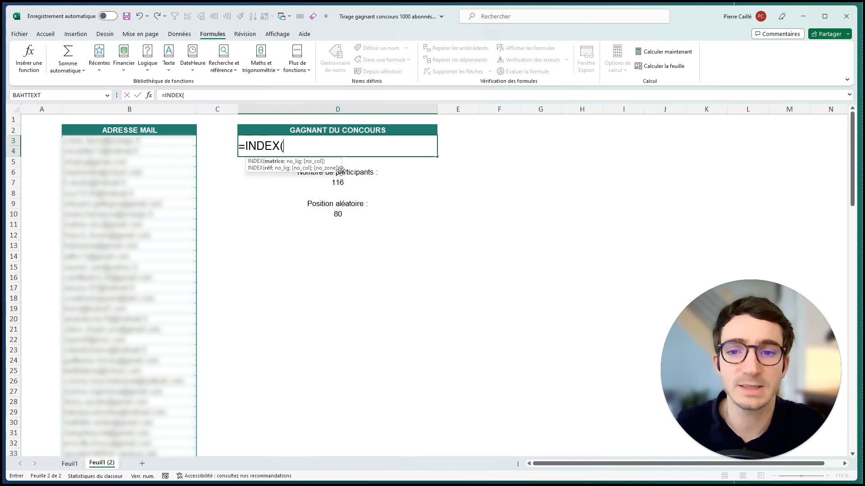
pyautogui.click(130, 109)
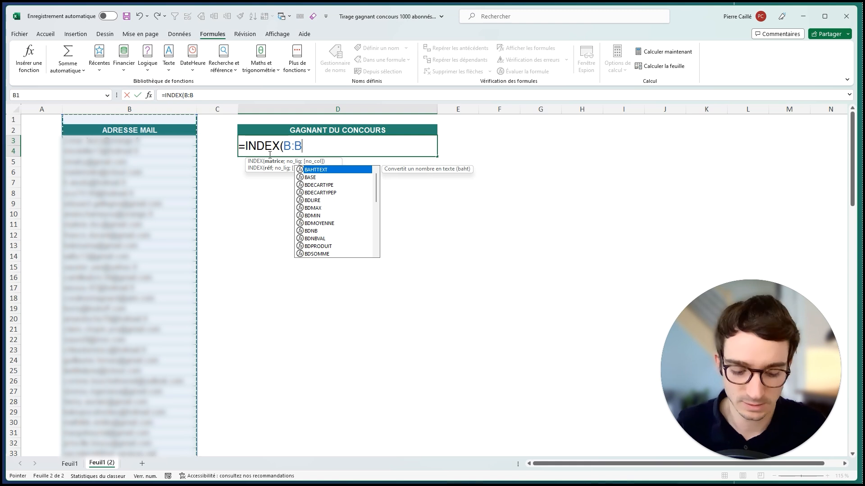
pyautogui.write(';')
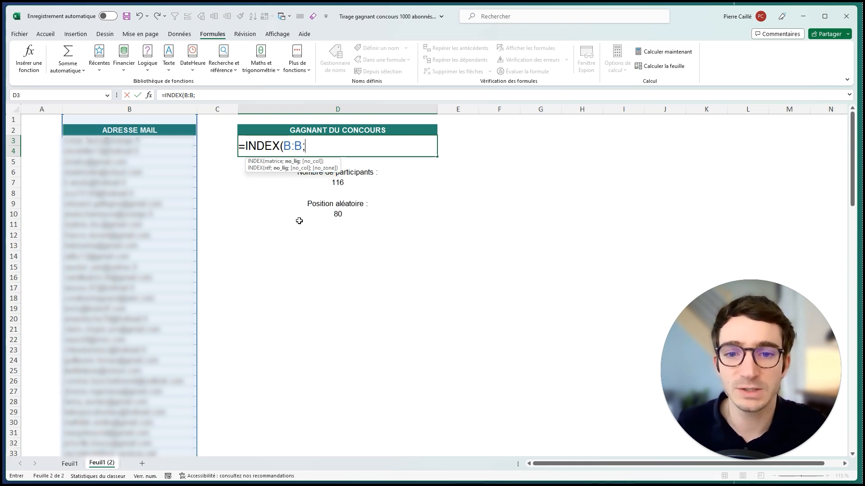
pyautogui.click(352, 214)
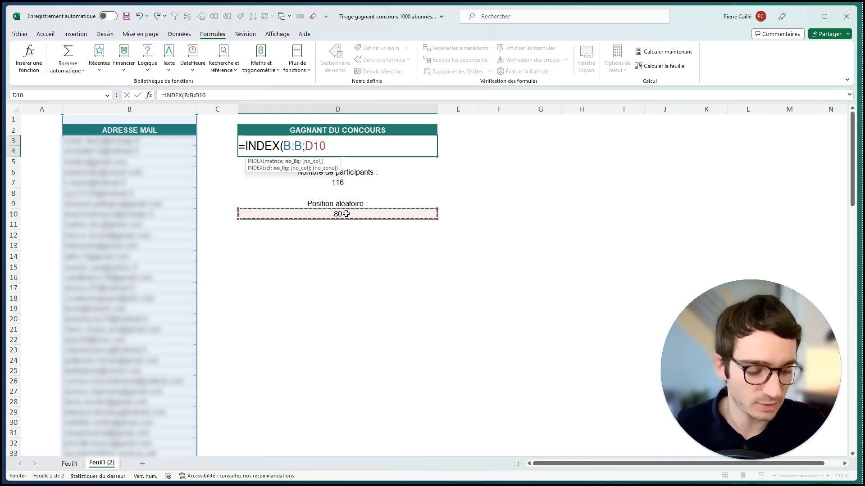
pyautogui.write('+')
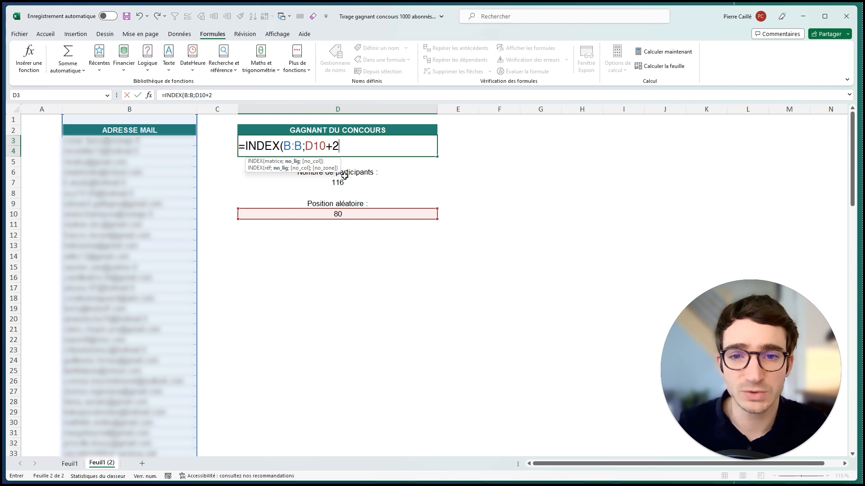
pyautogui.write('2)')
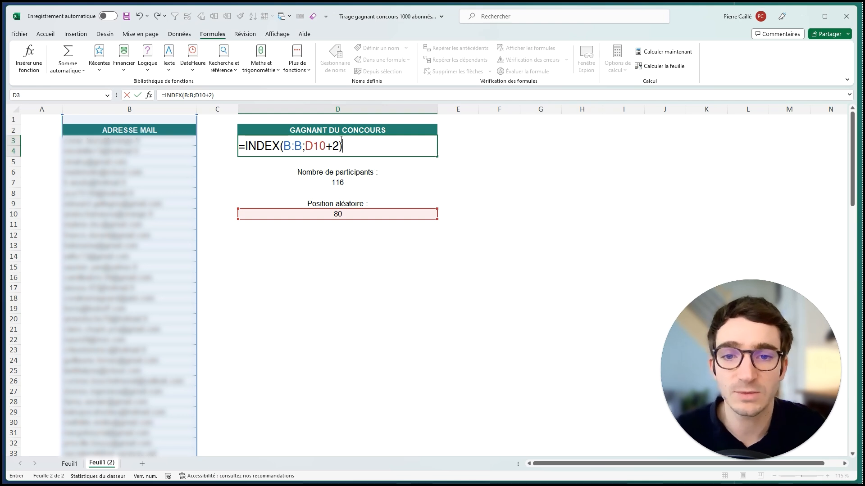
pyautogui.press('Return')
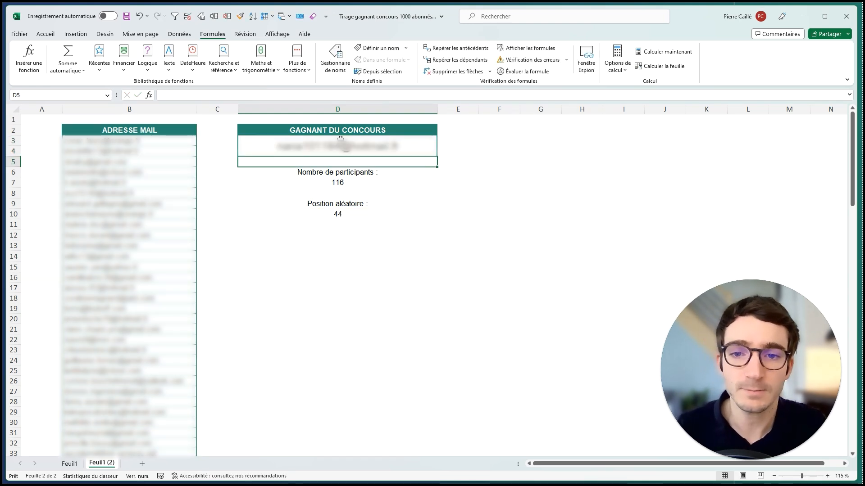
# Recalculate the formulas repeatedly to test the draw of a new contest winner in D3
pyautogui.press('F9')
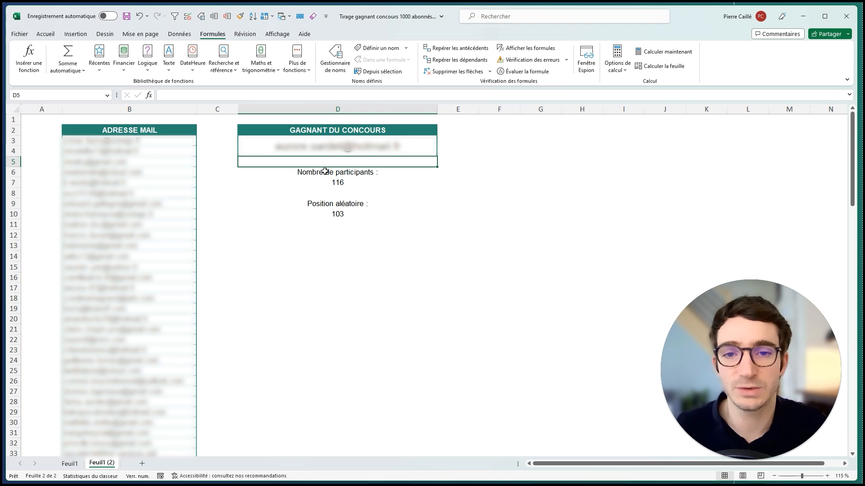
pyautogui.press('F9')
pyautogui.press('F9')
pyautogui.press('F9')
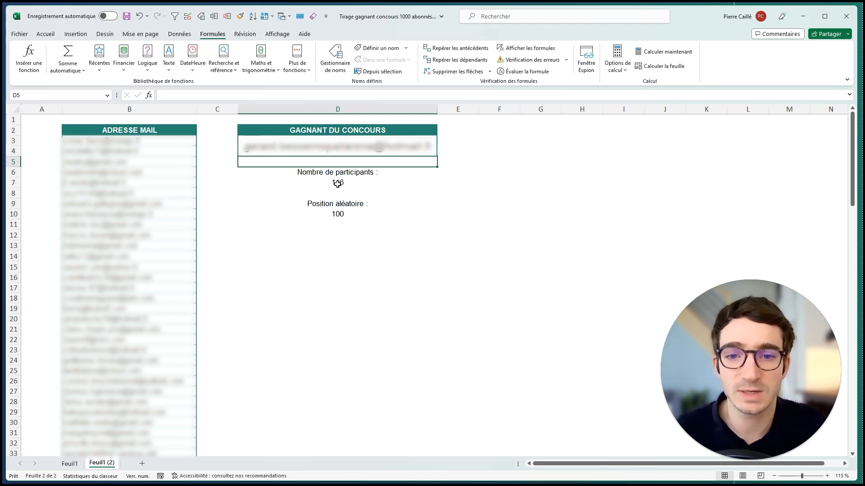
# Enter 1 as the position in D10 to test the winner lookup, and undo it to restore the random formula
pyautogui.click(331, 215)
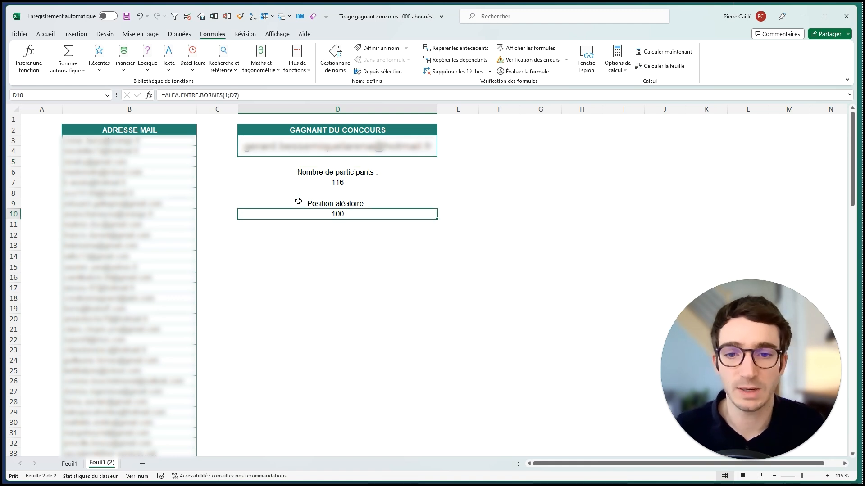
pyautogui.write('1')
pyautogui.press('Return')
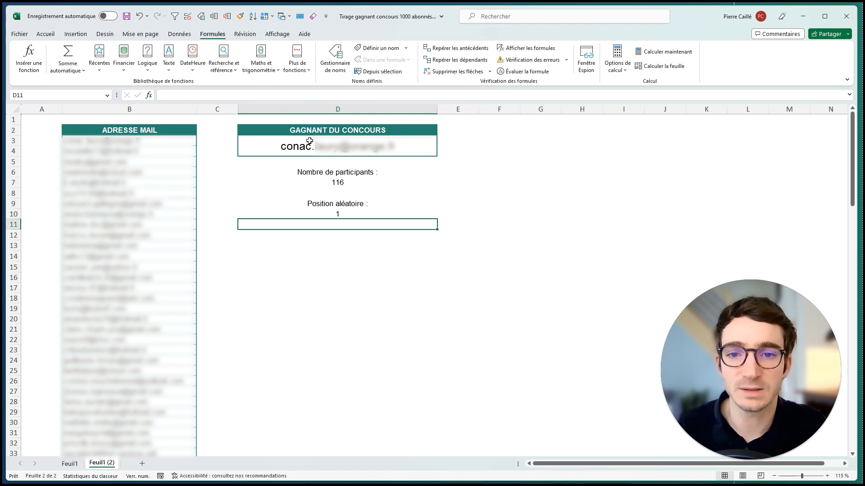
pyautogui.click(344, 212)
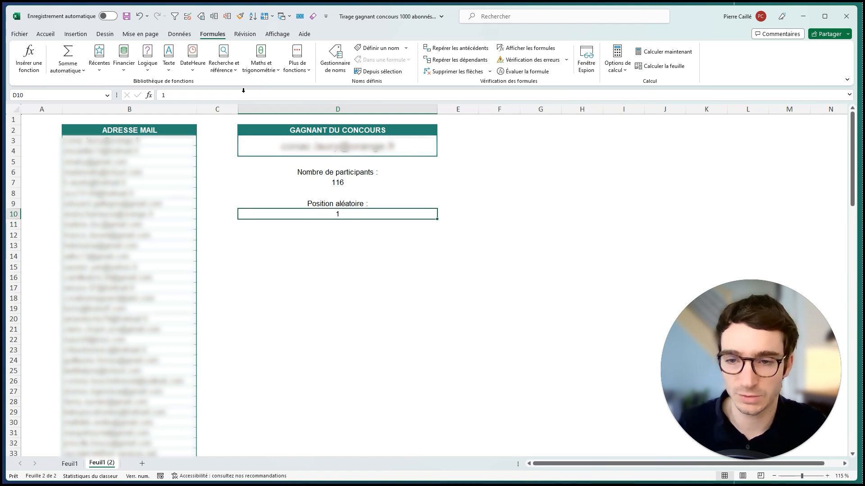
pyautogui.click(139, 18)
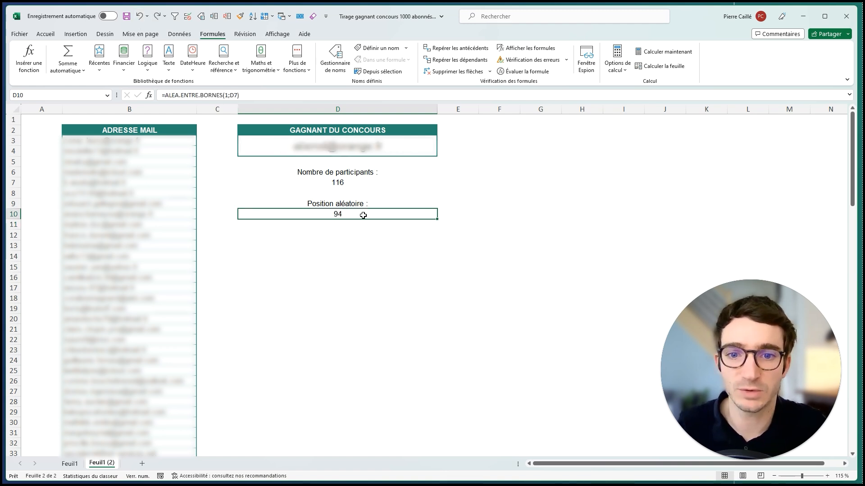
# Examine the random position formula in D10 and the INDEX formula in D3, including the cells they refer to
pyautogui.click(223, 95)
pyautogui.press('Escape')
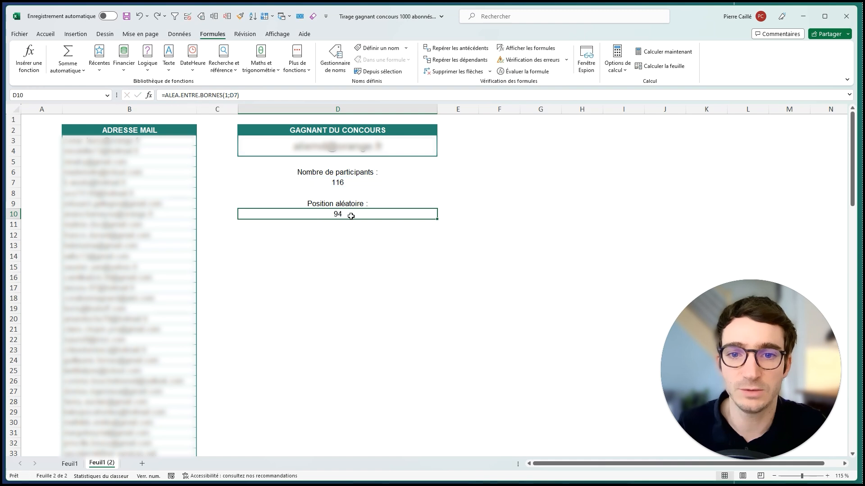
pyautogui.click(374, 151)
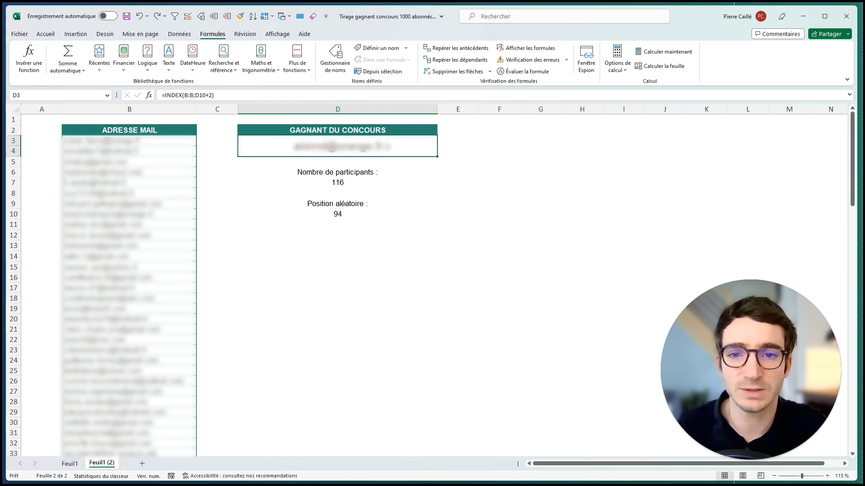
pyautogui.click(243, 93)
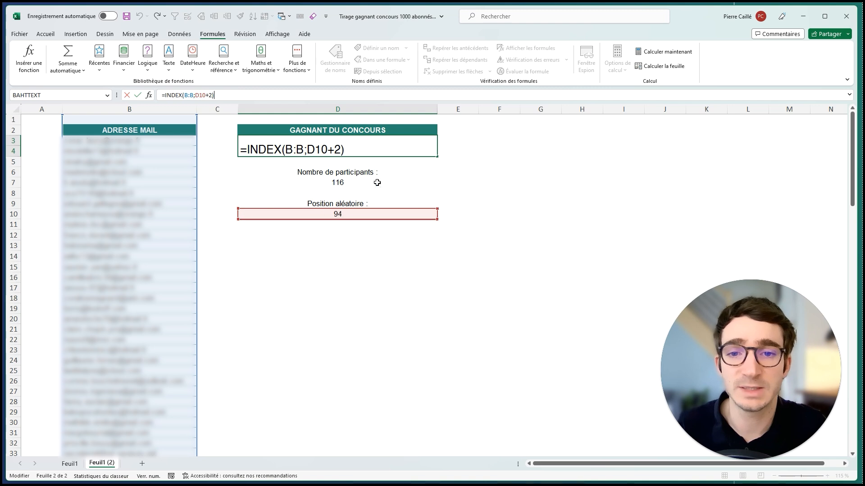
pyautogui.click(324, 215)
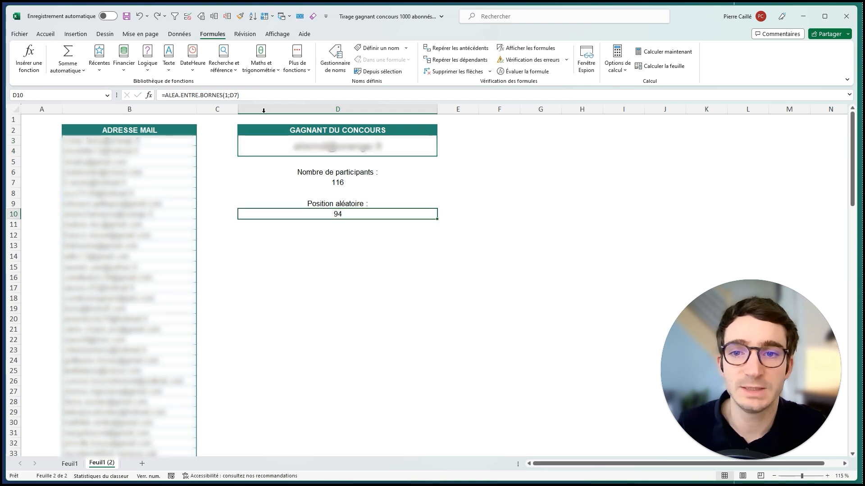
pyautogui.click(232, 96)
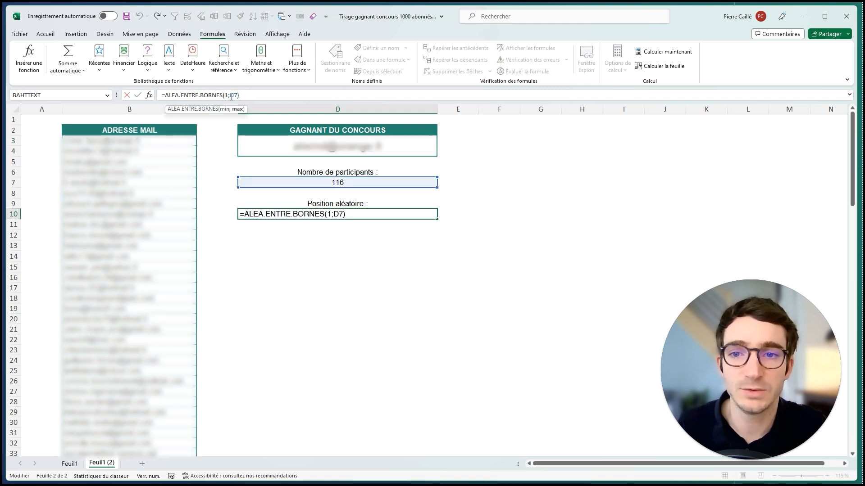
pyautogui.press('Return')
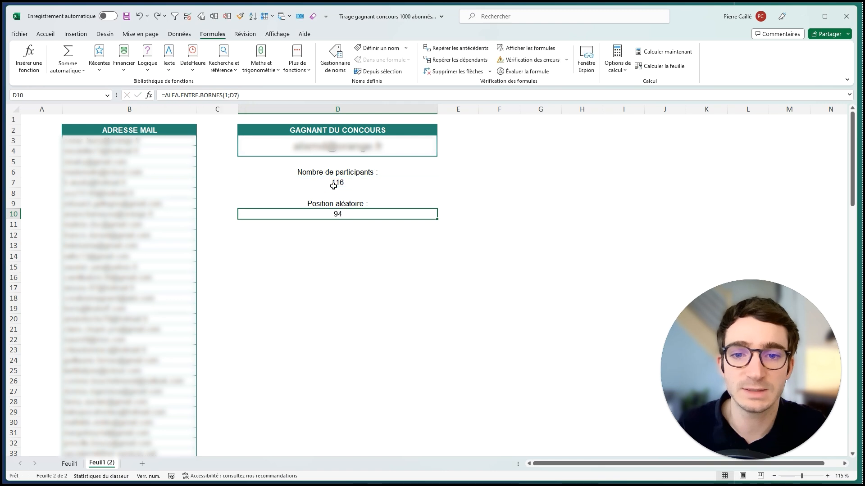
# Copy the expression NBVAL(B:B)-1 from the participant count formula in D7 and empty the cell
pyautogui.click(333, 182)
pyautogui.moveTo(204, 96); pyautogui.dragTo(163, 98)
pyautogui.hotkey('ctrl', 'c')
pyautogui.press('BackSpace')
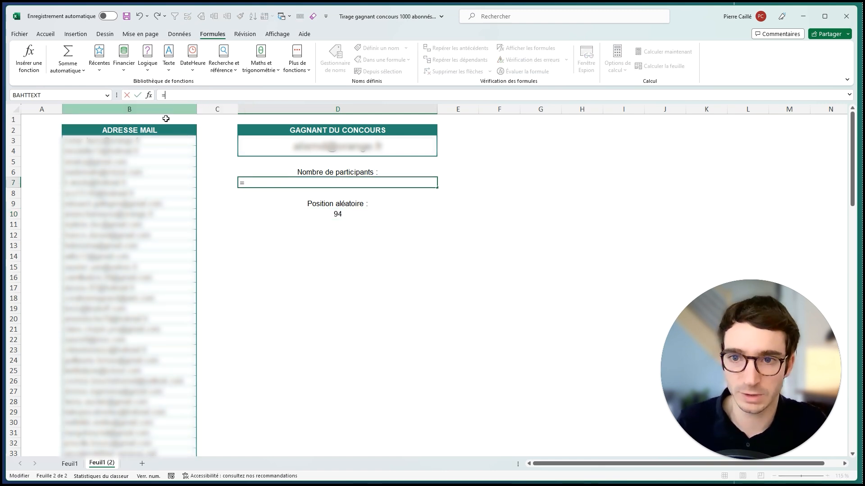
pyautogui.press('BackSpace')
pyautogui.press('Return')
# Replace the D7 reference in the D10 formula with the copied expression, giving =ALEA.ENTRE.BORNES(1;NBVAL(B:B)-1)
pyautogui.click(329, 214)
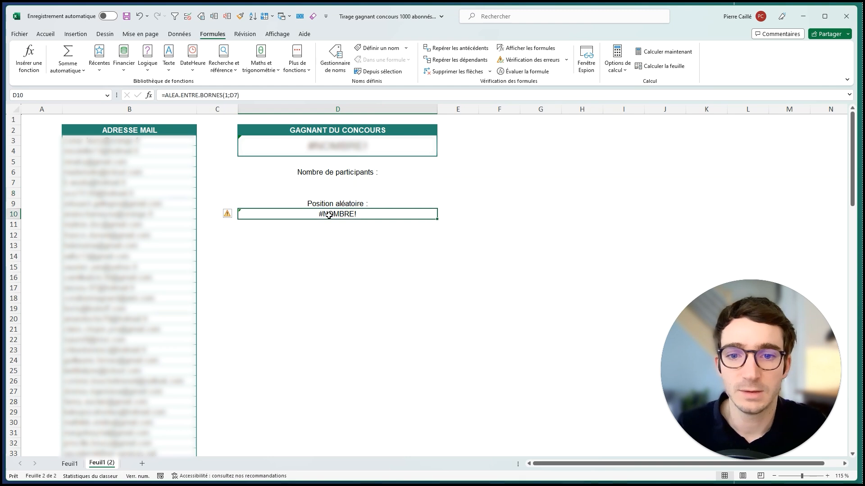
pyautogui.doubleClick(231, 96)
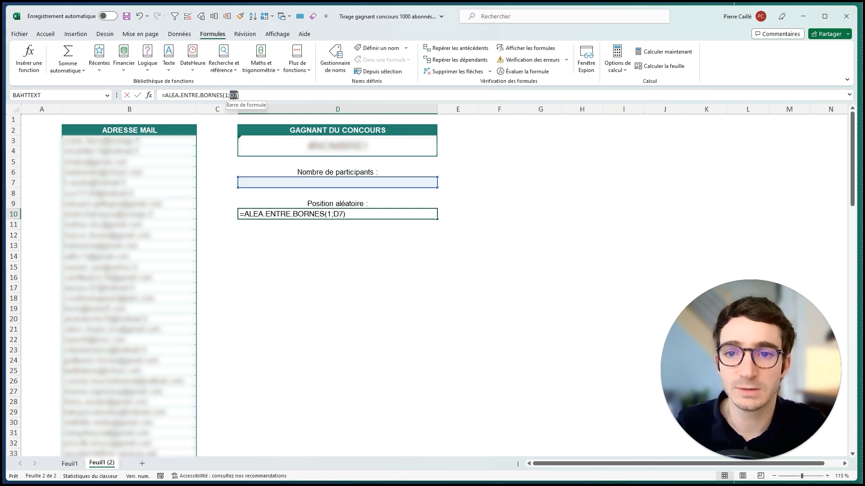
pyautogui.hotkey('ctrl', 'v')
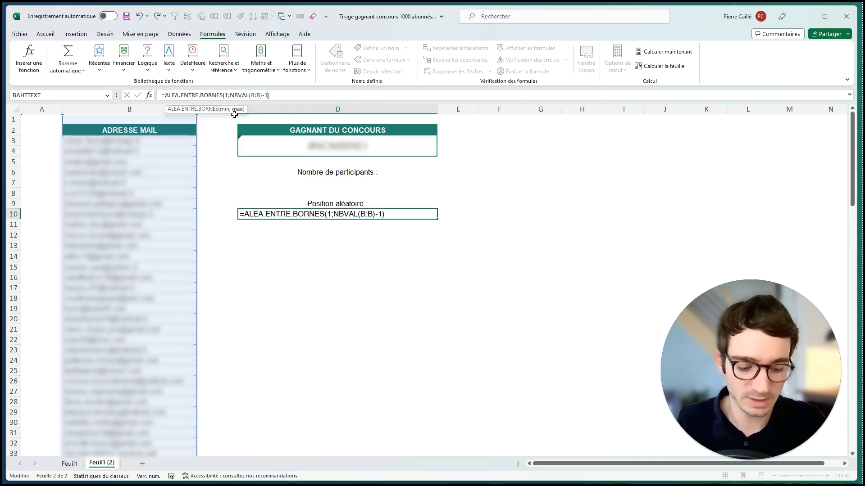
pyautogui.press('Return')
# Recalculate the sheet repeatedly to draw new random positions and winners with the combined D10 formula
pyautogui.click(313, 213)
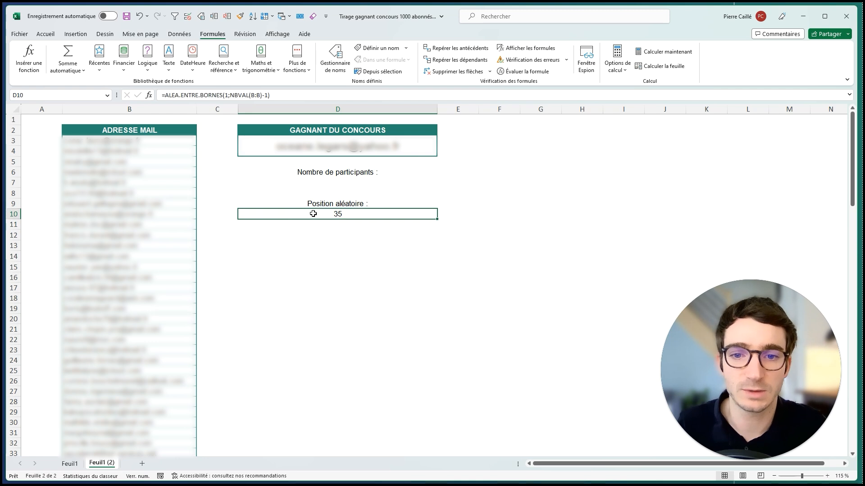
pyautogui.press('F9')
pyautogui.press('F9')
pyautogui.press('F9')
pyautogui.press('F9')
pyautogui.press('F9')
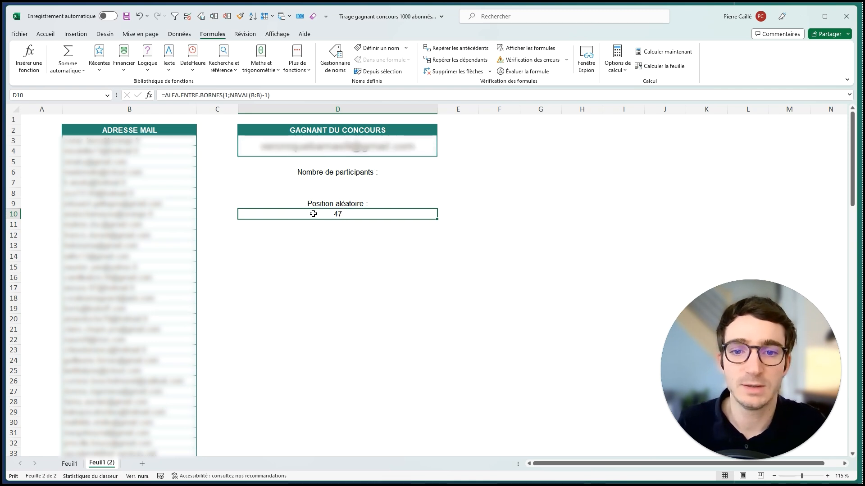
pyautogui.press('F9')
pyautogui.press('F9')
pyautogui.press('F9')
pyautogui.press('F9')
pyautogui.press('F9')
pyautogui.press('F9')
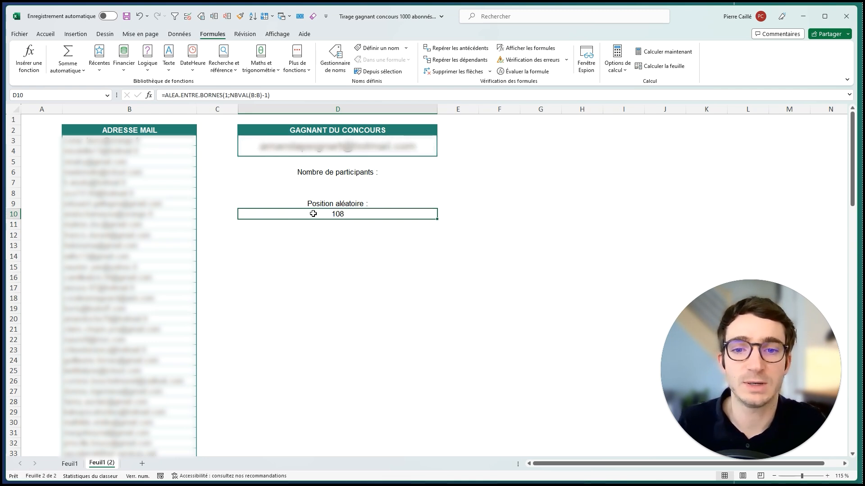
pyautogui.click(270, 95)
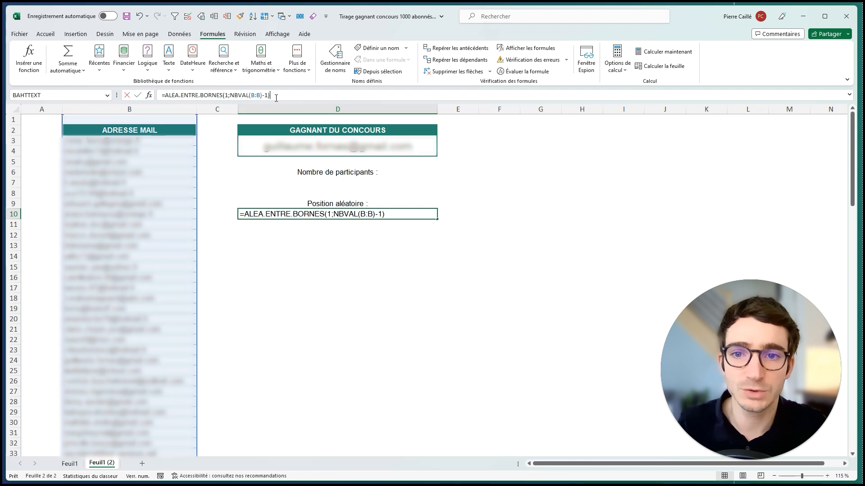
pyautogui.press('Escape')
pyautogui.click(323, 149)
pyautogui.click(203, 95)
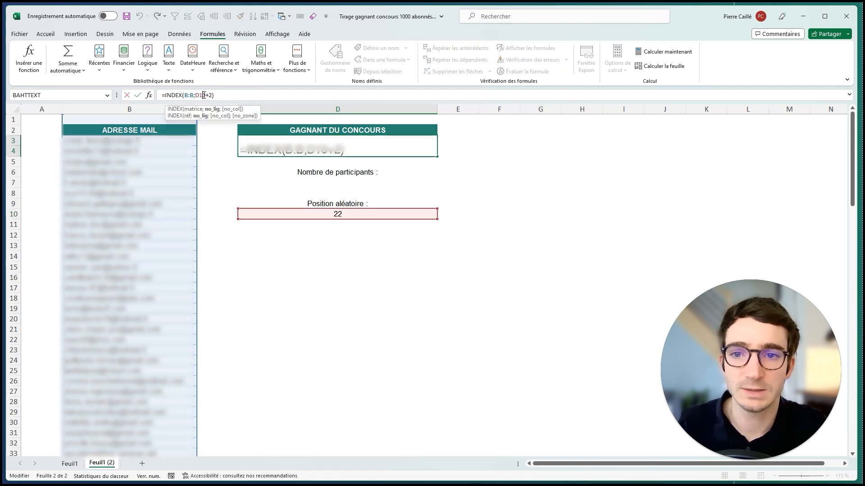
pyautogui.press('Escape')
# Copy the expression ALEA.ENTRE.BORNES(1;NBVAL(B:B)-1) from the random position formula in D10 and empty the cell
pyautogui.click(338, 214)
pyautogui.moveTo(271, 95); pyautogui.dragTo(160, 99)
pyautogui.hotkey('ctrl', 'c')
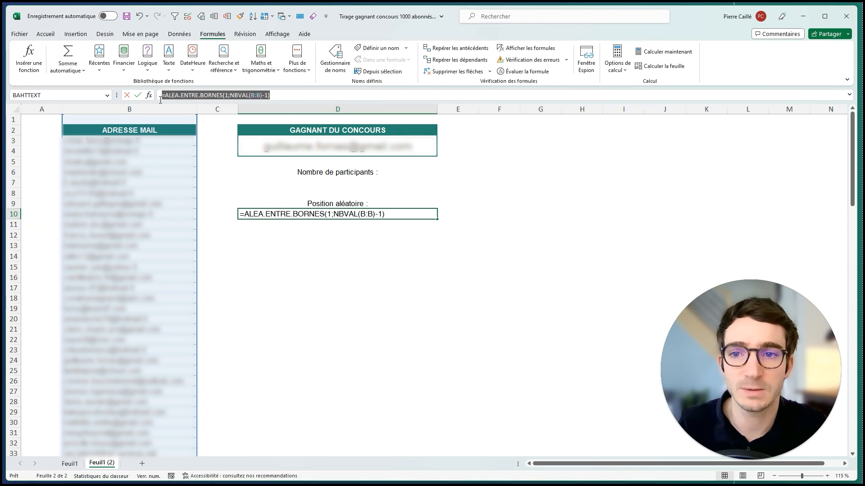
pyautogui.press('BackSpace')
pyautogui.press('BackSpace')
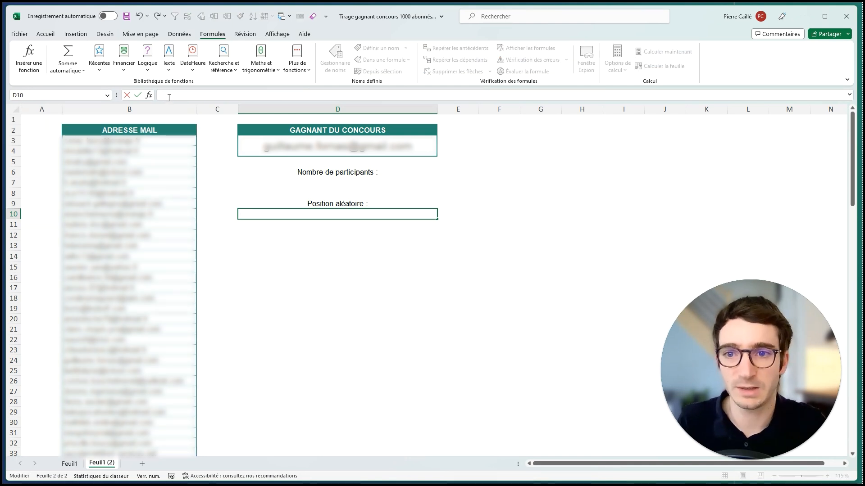
pyautogui.press('Return')
# Replace the D10 reference in the D3 formula with the copied expression, giving =INDEX(B:B;ALEA.ENTRE.BORNES(1;NBVAL(B:B)-1)+2)
pyautogui.click(413, 153)
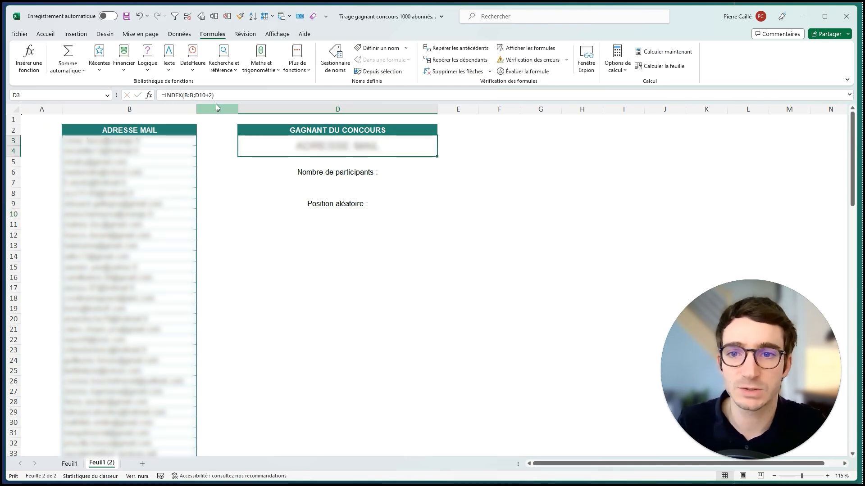
pyautogui.moveTo(206, 96); pyautogui.dragTo(197, 95)
pyautogui.hotkey('ctrl', 'v')
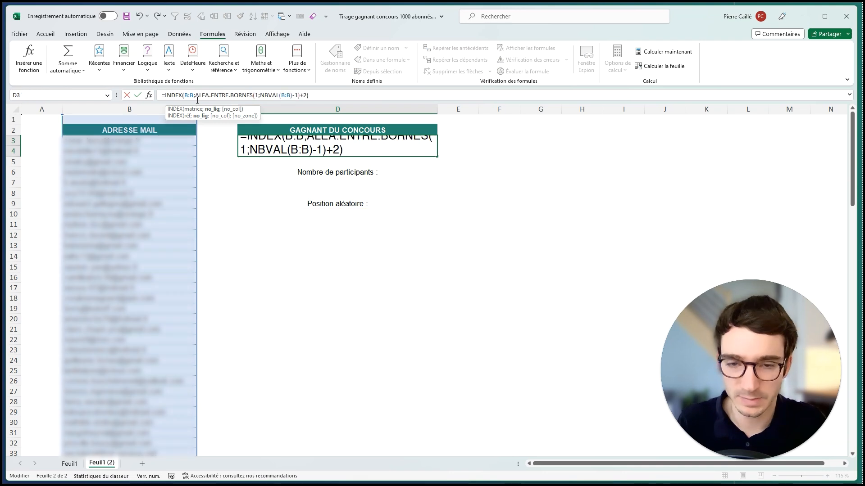
pyautogui.press('Return')
# Clear the leftover helper labels from D6:D10 and re-enter the unchanged winner formula in D3
pyautogui.moveTo(356, 174); pyautogui.dragTo(347, 211)
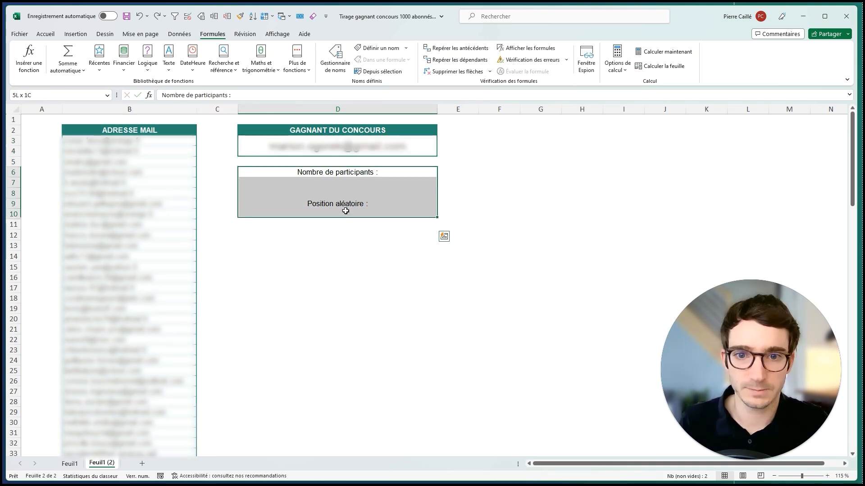
pyautogui.press('Delete')
pyautogui.click(379, 146)
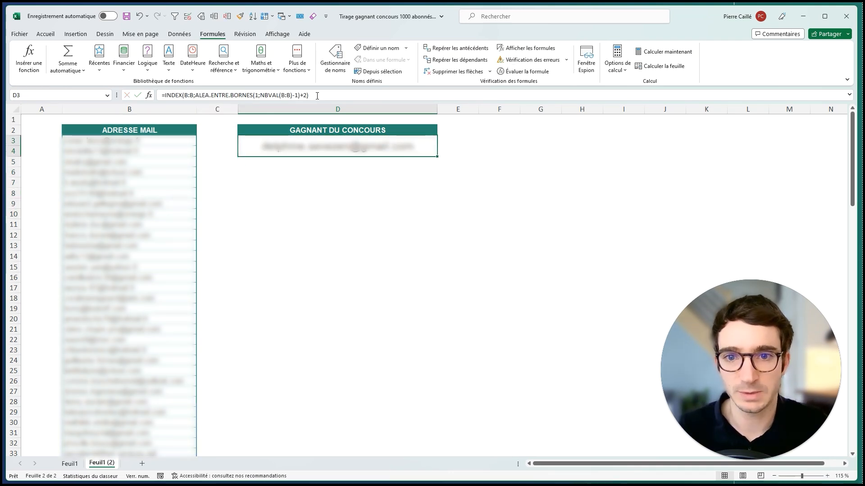
pyautogui.click(317, 96)
pyautogui.press('Return')
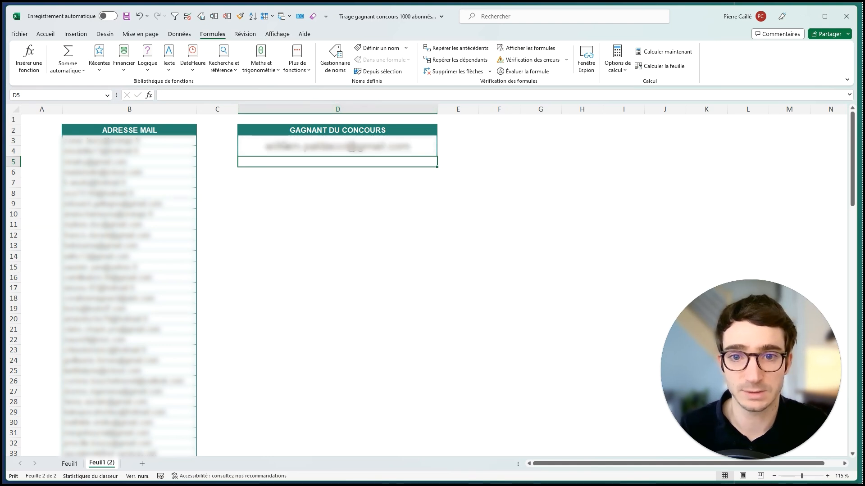
# Recalculate the sheet several times to draw new winners with the single nested formula in D3
pyautogui.click(359, 149)
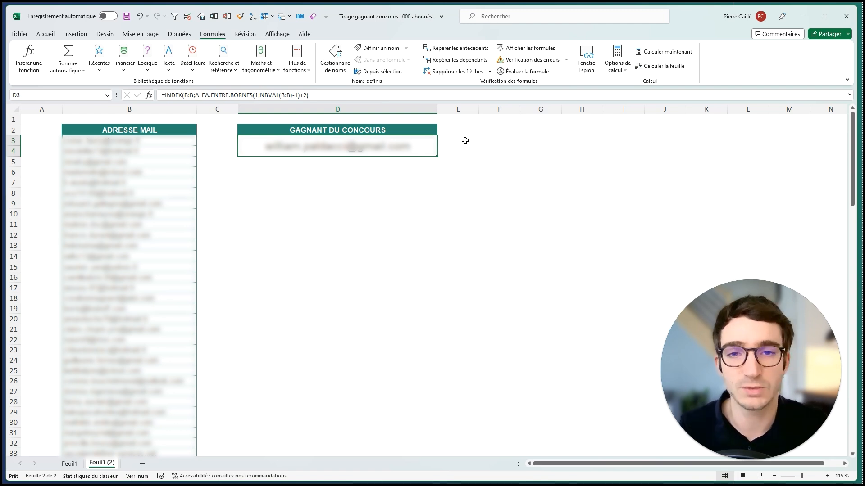
pyautogui.press('F9')
pyautogui.press('F9')
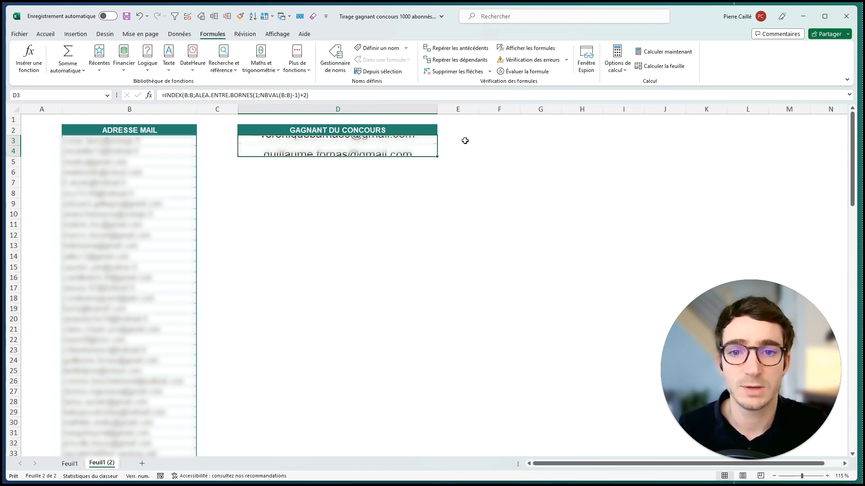
pyautogui.press('F9')
pyautogui.press('F9')
pyautogui.press('F9')
pyautogui.press('F9')
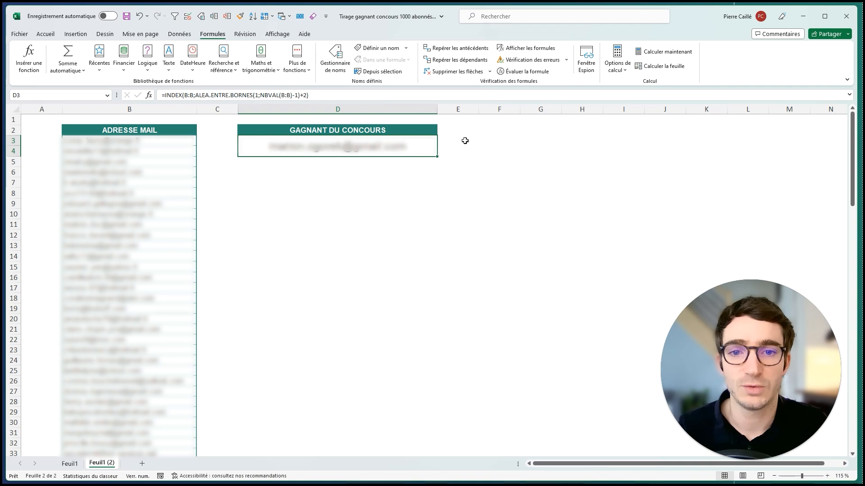